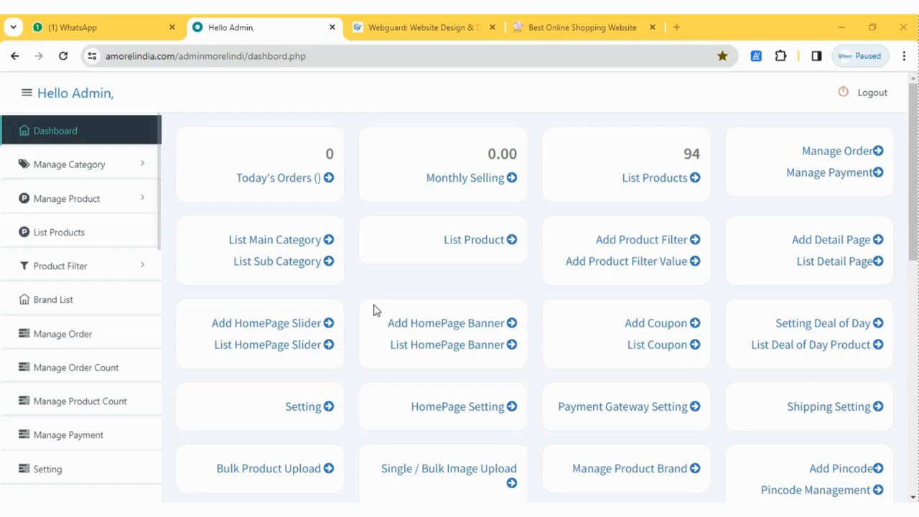
Open the shipping settings and check the Minimum Order Total Limit field.
{"action": "left_click", "coordinate": [840, 415]}
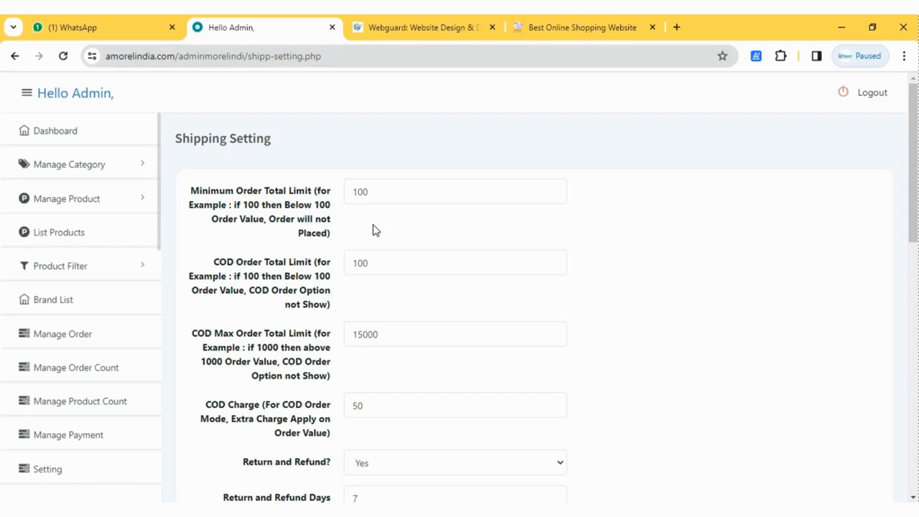
{"action": "left_click_drag", "start_coordinate": [390, 191], "coordinate": [345, 194]}
{"action": "left_click", "coordinate": [393, 215]}
{"action": "scroll", "coordinate": [413, 220], "scroll_direction": "down", "scroll_amount": 1}
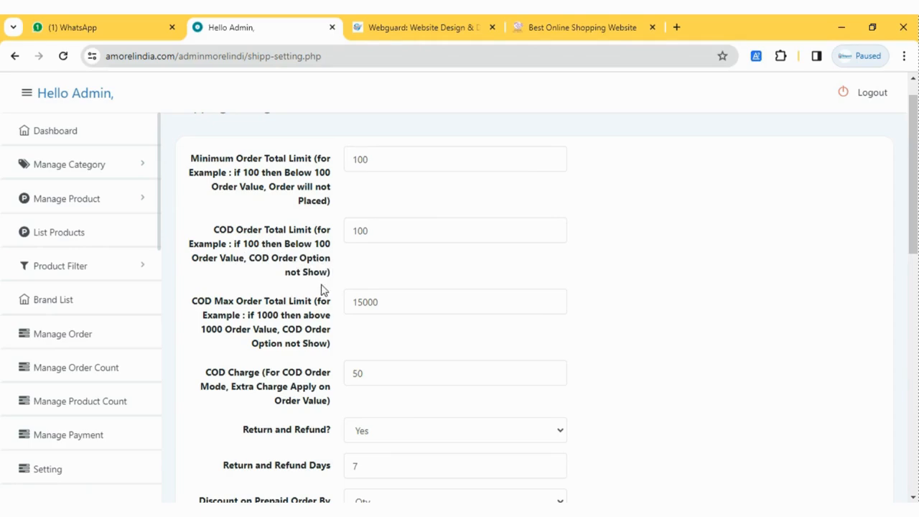
Examine the COD Order Total Limit field and the settings listed around it.
{"action": "left_click", "coordinate": [380, 227]}
{"action": "left_click_drag", "start_coordinate": [380, 226], "coordinate": [318, 242]}
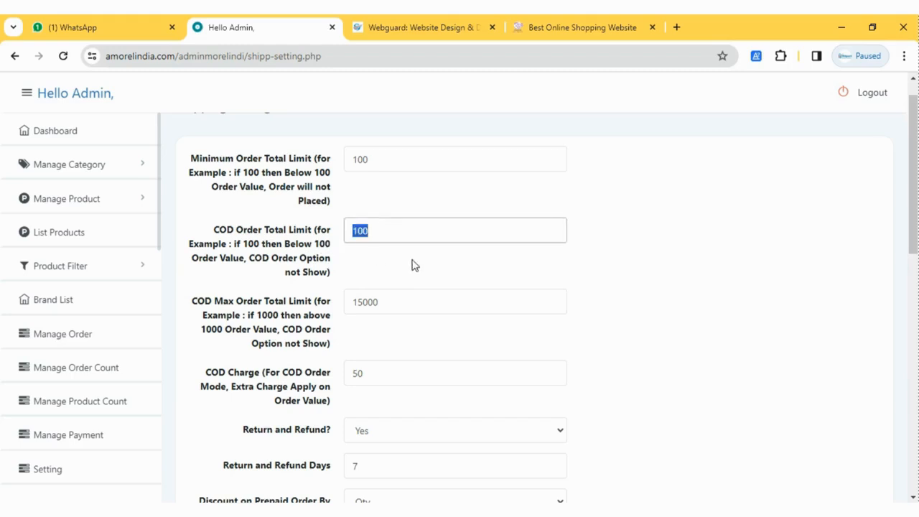
{"action": "scroll", "coordinate": [414, 265], "scroll_direction": "down", "scroll_amount": 1}
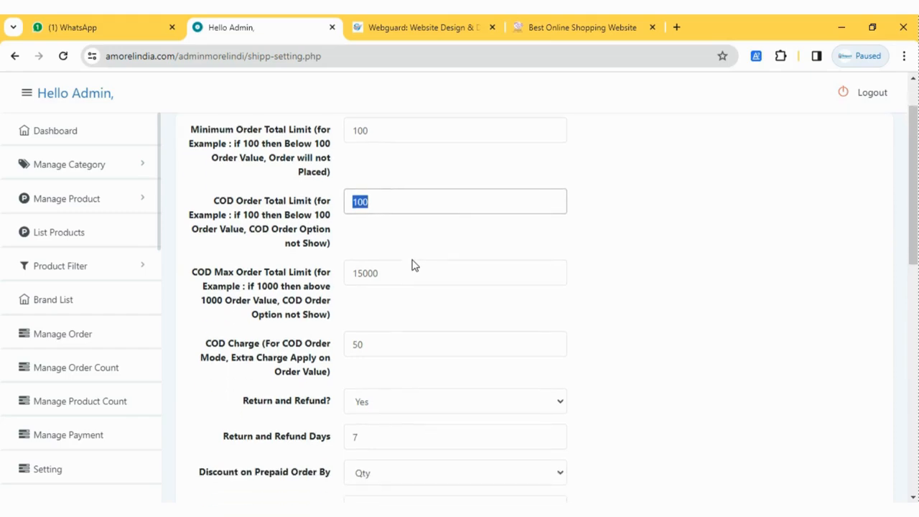
{"action": "scroll", "coordinate": [451, 245], "scroll_direction": "down", "scroll_amount": 1}
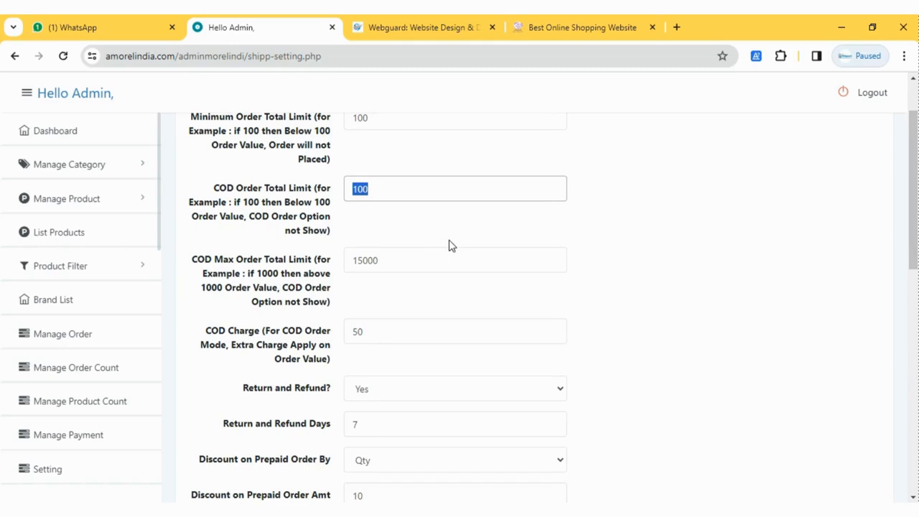
{"action": "scroll", "coordinate": [384, 236], "scroll_direction": "down", "scroll_amount": 1}
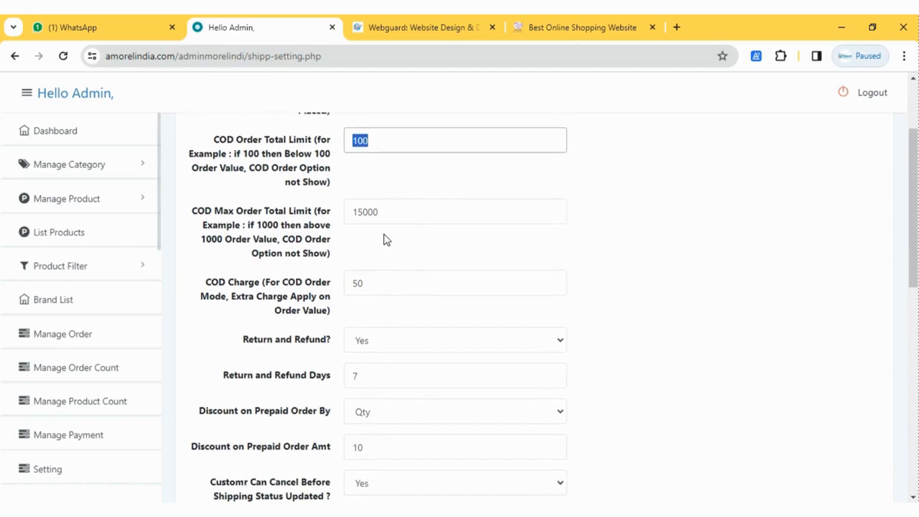
{"action": "scroll", "coordinate": [381, 196], "scroll_direction": "up", "scroll_amount": 3}
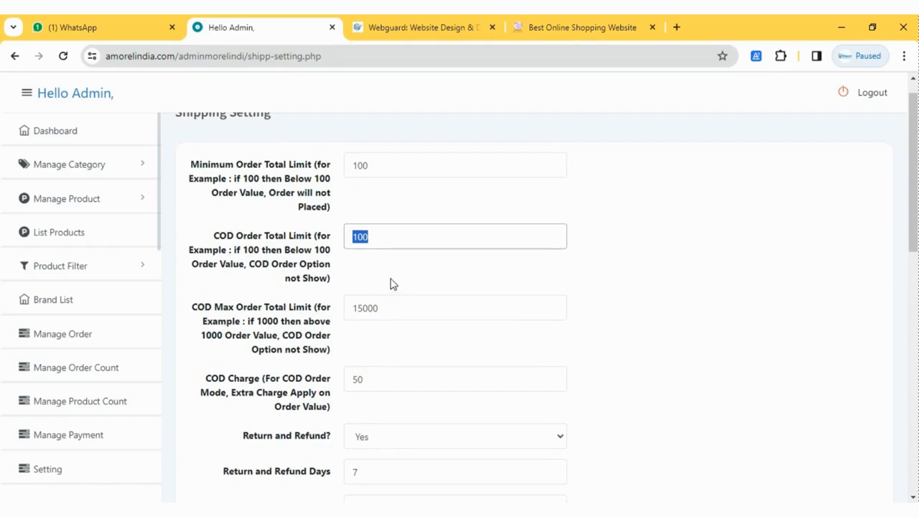
{"action": "scroll", "coordinate": [392, 283], "scroll_direction": "down", "scroll_amount": 1}
{"action": "scroll", "coordinate": [391, 288], "scroll_direction": "down", "scroll_amount": 1}
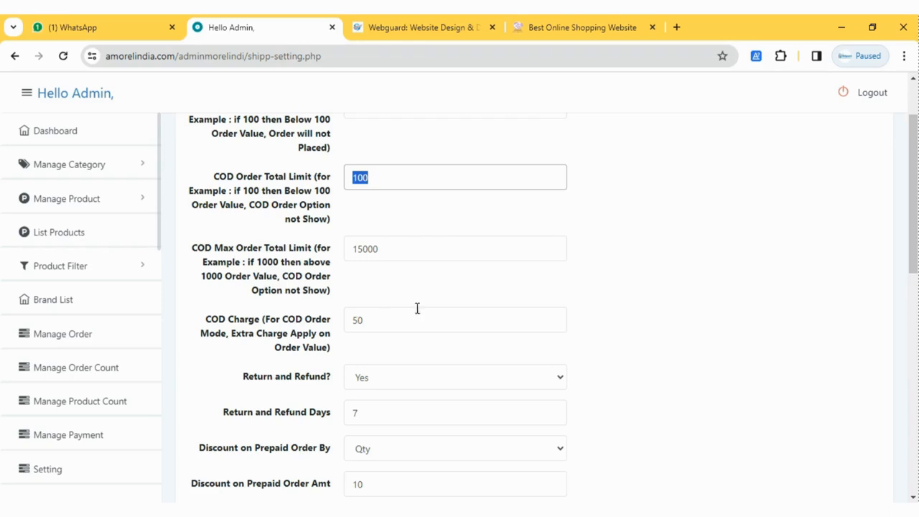
{"action": "left_click", "coordinate": [398, 179]}
Set the COD Max Order Total Limit to 5000.
{"action": "double_click", "coordinate": [398, 250]}
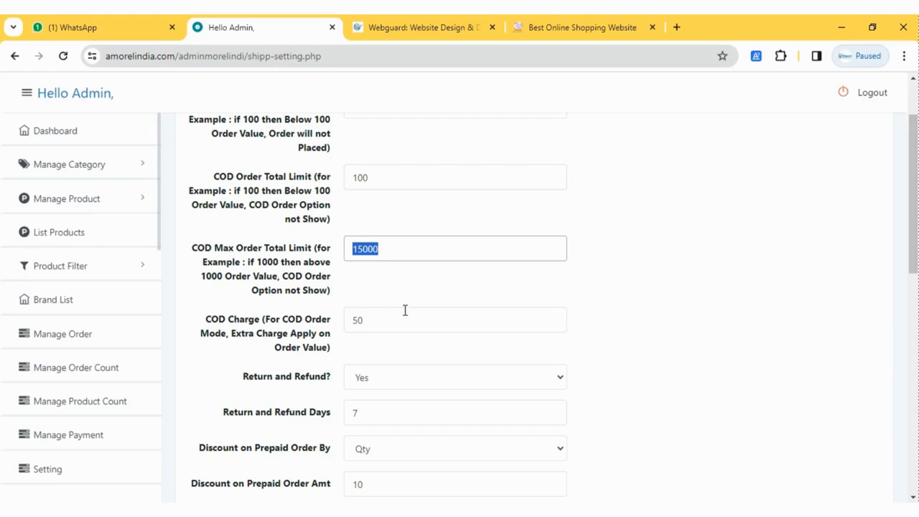
{"action": "left_click", "coordinate": [412, 250]}
{"action": "left_click_drag", "start_coordinate": [413, 251], "coordinate": [333, 260]}
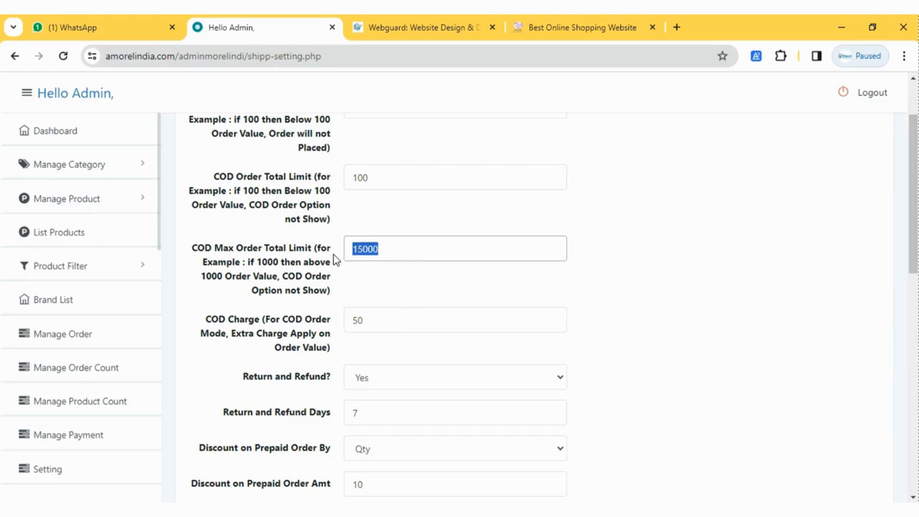
{"action": "left_click", "coordinate": [408, 248]}
{"action": "left_click_drag", "start_coordinate": [408, 248], "coordinate": [318, 265]}
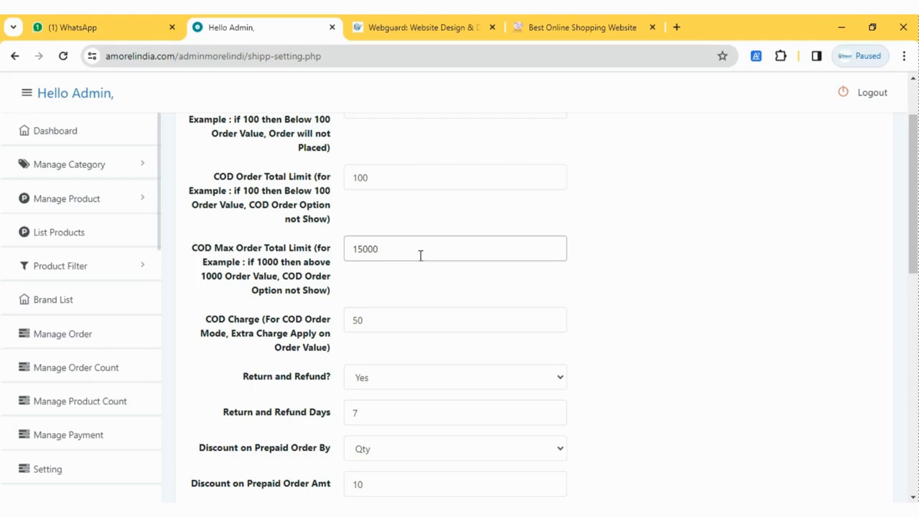
{"action": "key", "text": "ctrl+a"}
{"action": "left_click", "coordinate": [415, 241]}
{"action": "left_click", "coordinate": [358, 250]}
{"action": "key", "text": "BackSpace"}
{"action": "left_click", "coordinate": [387, 278]}
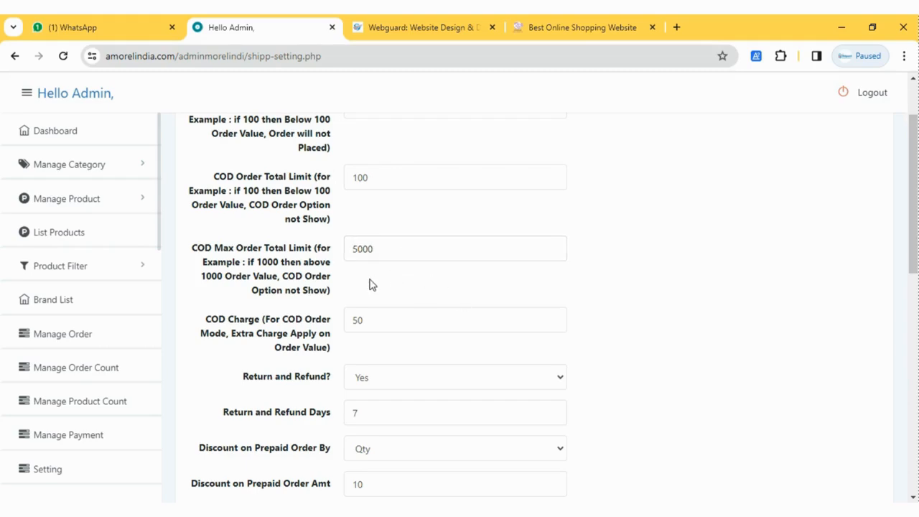
Examine the COD Charge field that sets the extra amount applied to cash-on-delivery orders.
{"action": "scroll", "coordinate": [404, 284], "scroll_direction": "down", "scroll_amount": 1}
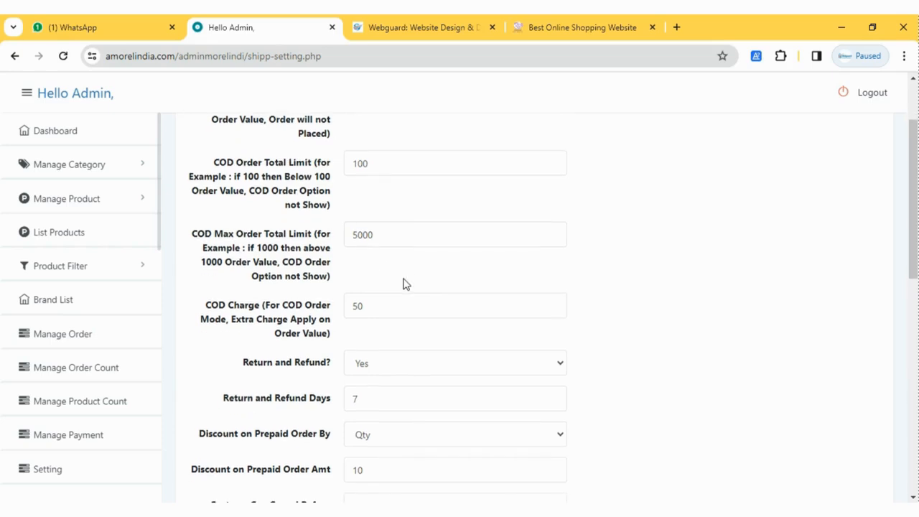
{"action": "scroll", "coordinate": [453, 271], "scroll_direction": "down", "scroll_amount": 1}
{"action": "left_click", "coordinate": [388, 270]}
{"action": "key", "text": "ctrl+a"}
{"action": "left_click", "coordinate": [391, 311]}
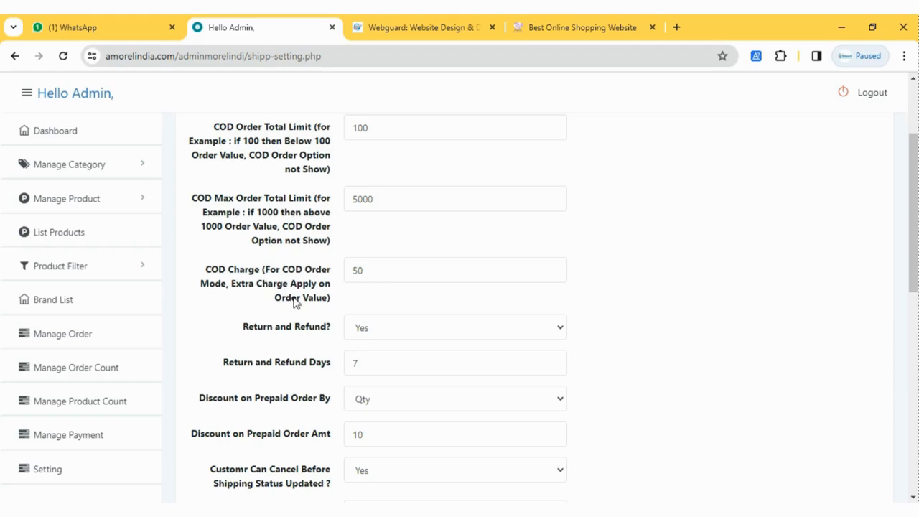
{"action": "left_click", "coordinate": [374, 279]}
{"action": "left_click_drag", "start_coordinate": [414, 280], "coordinate": [236, 308]}
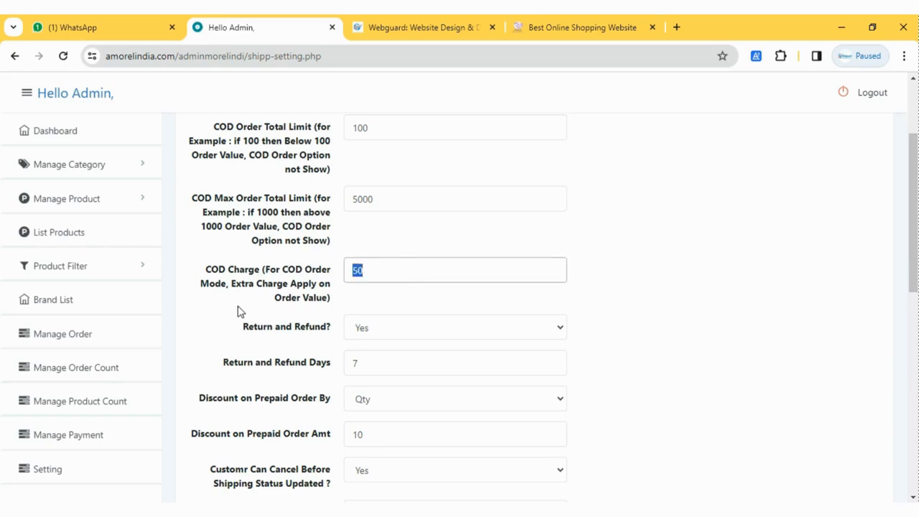
{"action": "left_click", "coordinate": [398, 278]}
{"action": "scroll", "coordinate": [433, 292], "scroll_direction": "down", "scroll_amount": 1}
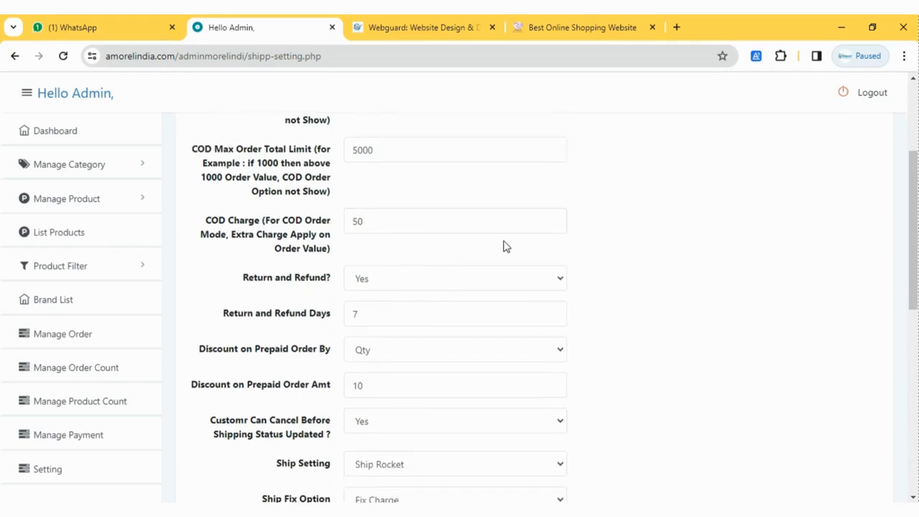
{"action": "scroll", "coordinate": [505, 247], "scroll_direction": "down", "scroll_amount": 1}
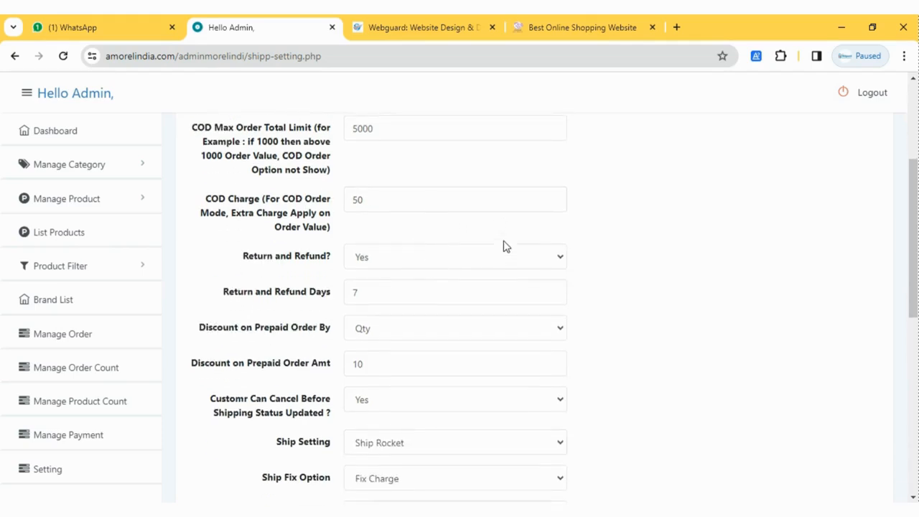
{"action": "left_click_drag", "start_coordinate": [400, 200], "coordinate": [322, 214]}
{"action": "mouse_move", "coordinate": [390, 189]}
{"action": "left_mouse_down"}
{"action": "mouse_move", "coordinate": [329, 198]}
{"action": "mouse_move", "coordinate": [388, 195]}
{"action": "left_mouse_up"}
{"action": "left_click", "coordinate": [388, 195]}
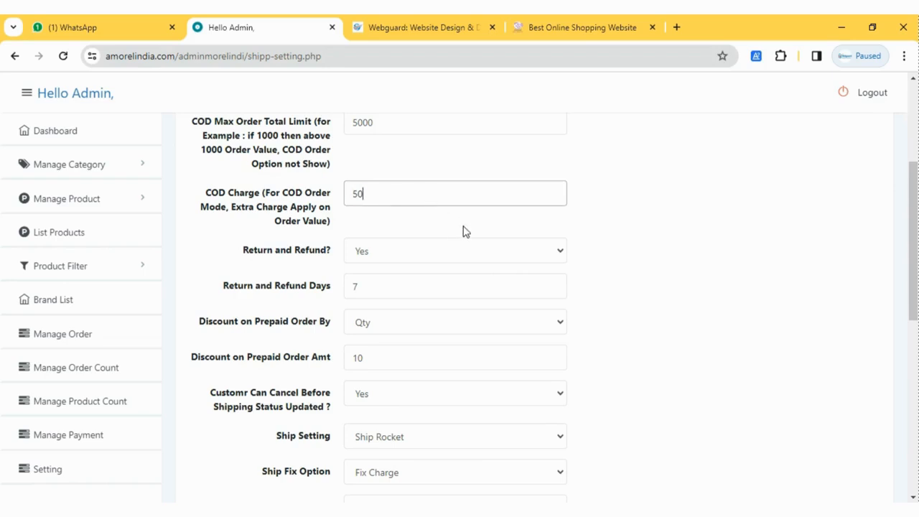
{"action": "scroll", "coordinate": [464, 228], "scroll_direction": "up", "scroll_amount": 1}
{"action": "scroll", "coordinate": [408, 240], "scroll_direction": "down", "scroll_amount": 1}
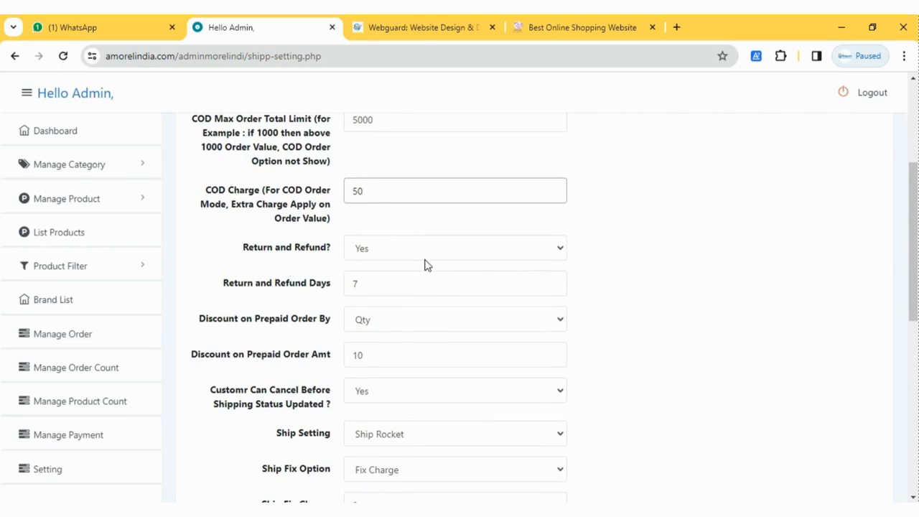
Switch the Return and Refund option to No and back to Yes.
{"action": "left_click", "coordinate": [451, 258]}
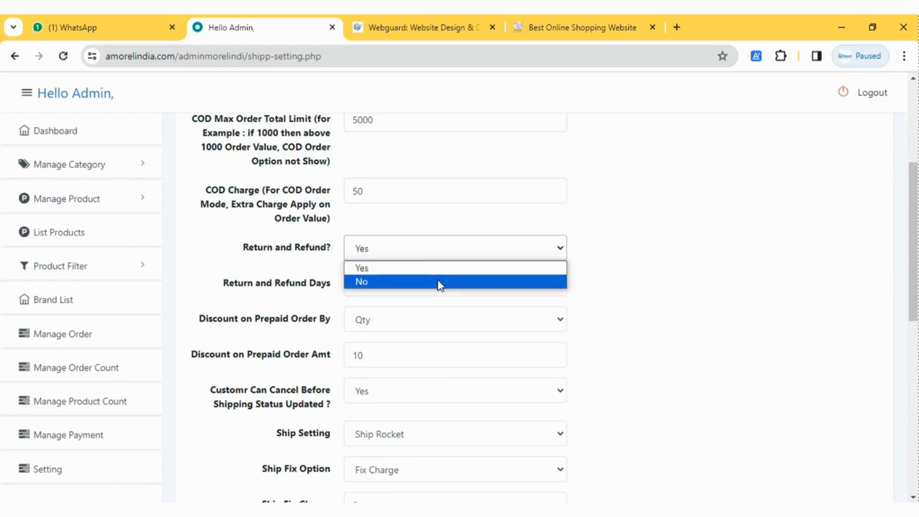
{"action": "left_click", "coordinate": [439, 282]}
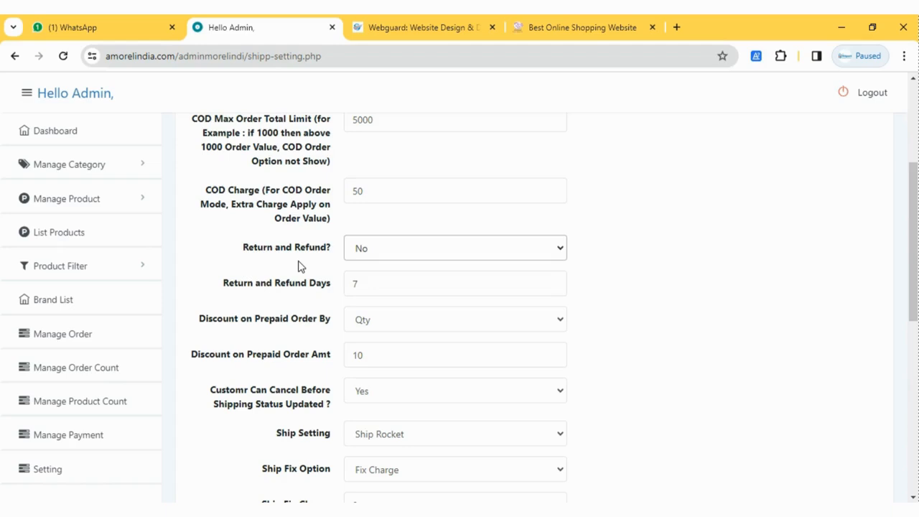
{"action": "left_click", "coordinate": [395, 250]}
{"action": "left_click", "coordinate": [400, 271]}
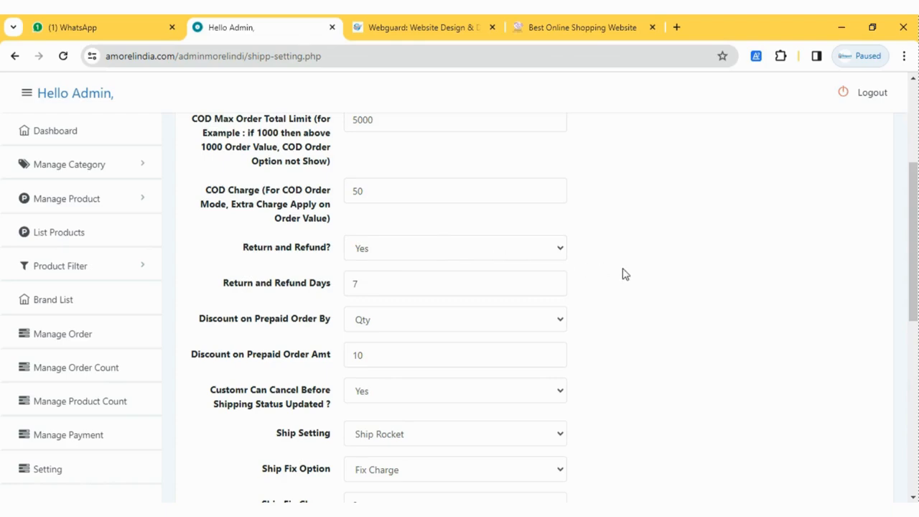
Set the Return and Refund Days to 5.
{"action": "scroll", "coordinate": [625, 275], "scroll_direction": "down", "scroll_amount": 1}
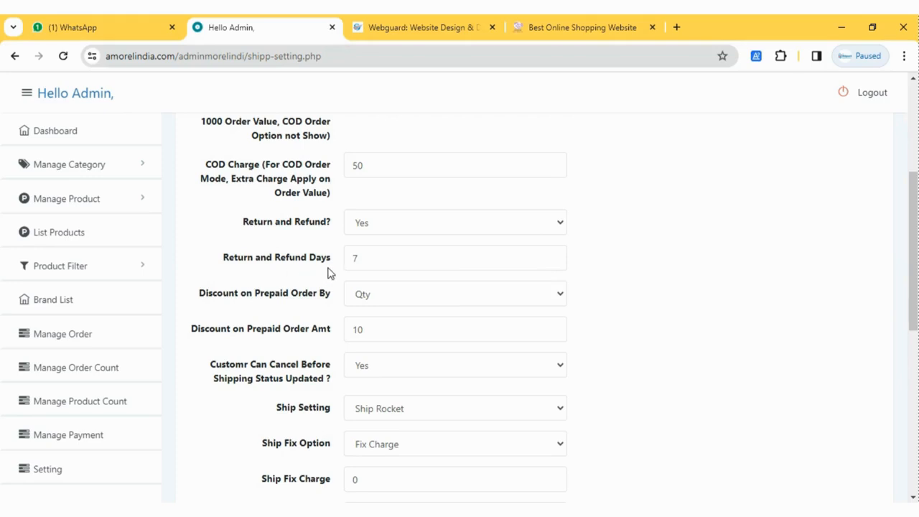
{"action": "left_click", "coordinate": [421, 261]}
{"action": "key", "text": "ctrl+a"}
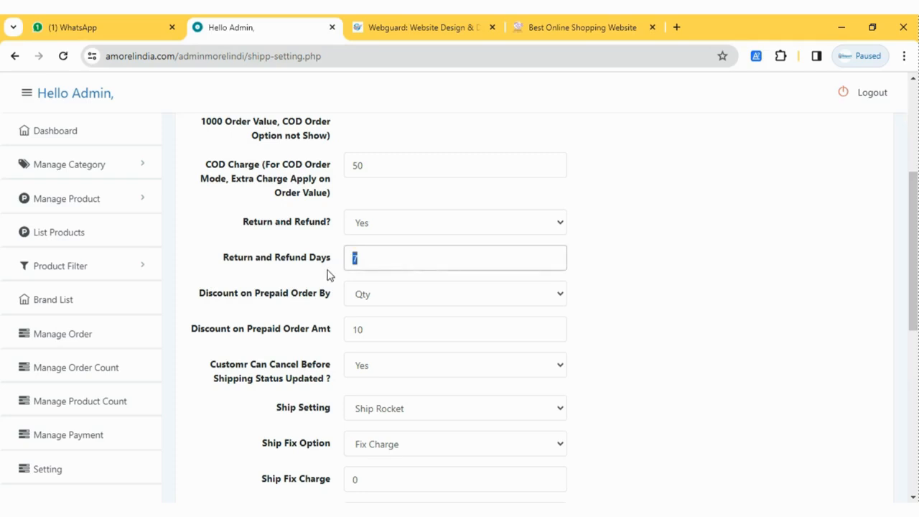
{"action": "left_click", "coordinate": [385, 260]}
{"action": "key", "text": "ctrl+a"}
{"action": "type", "text": "4"}
{"action": "key", "text": "BackSpace"}
{"action": "type", "text": "5"}
{"action": "double_click", "coordinate": [436, 259]}
{"action": "left_click", "coordinate": [436, 260]}
{"action": "scroll", "coordinate": [429, 259], "scroll_direction": "down", "scroll_amount": 1}
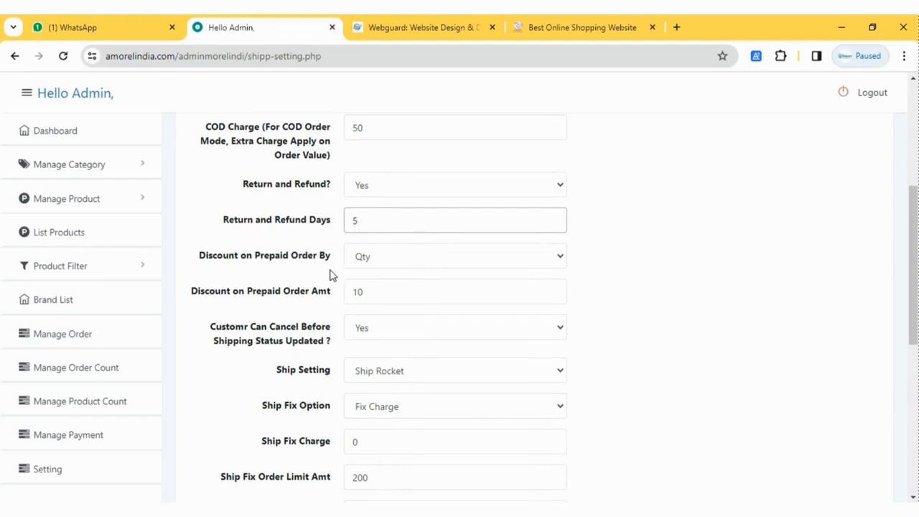
Try the All option for Discount on Prepaid Order By and set it back to Qty.
{"action": "left_click", "coordinate": [394, 264]}
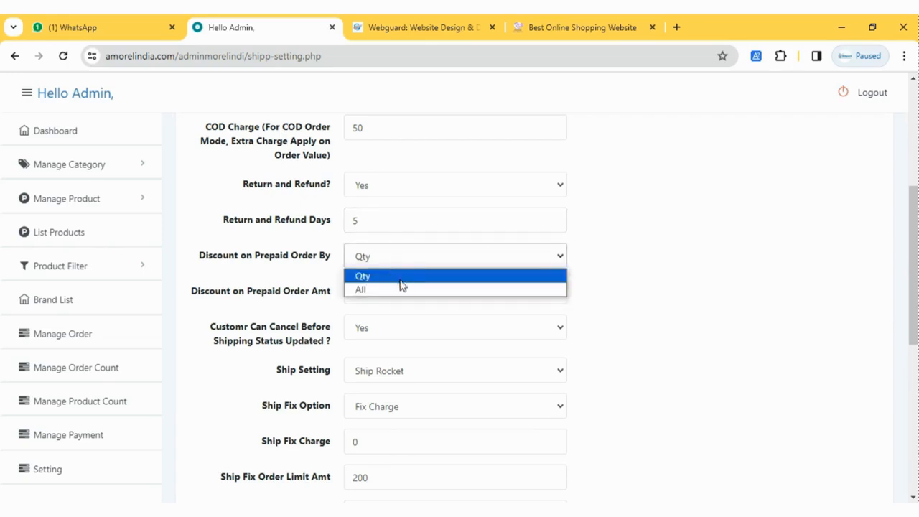
{"action": "left_click", "coordinate": [403, 289]}
{"action": "left_click", "coordinate": [382, 262]}
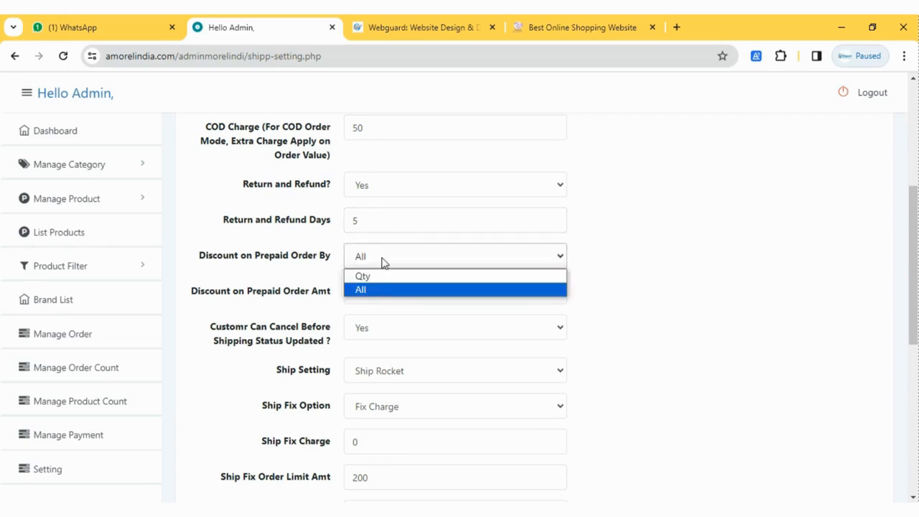
{"action": "left_click", "coordinate": [392, 275]}
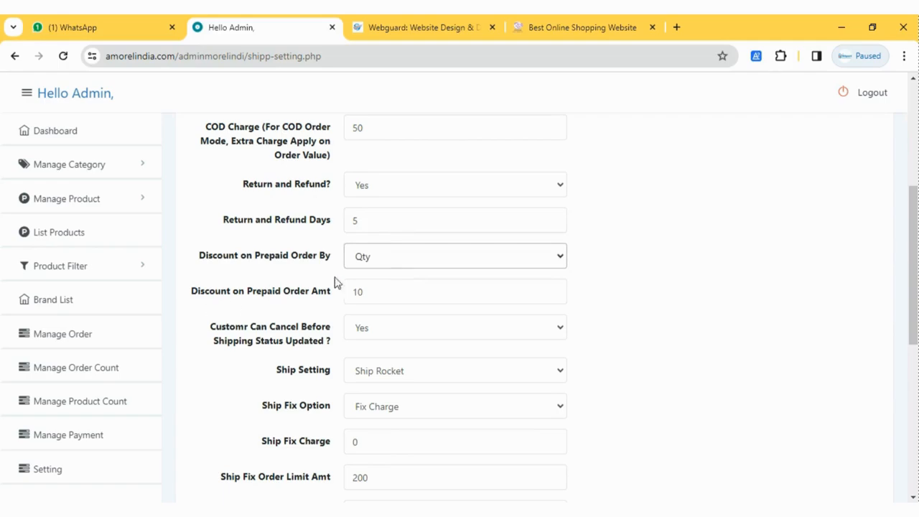
{"action": "left_click", "coordinate": [212, 303]}
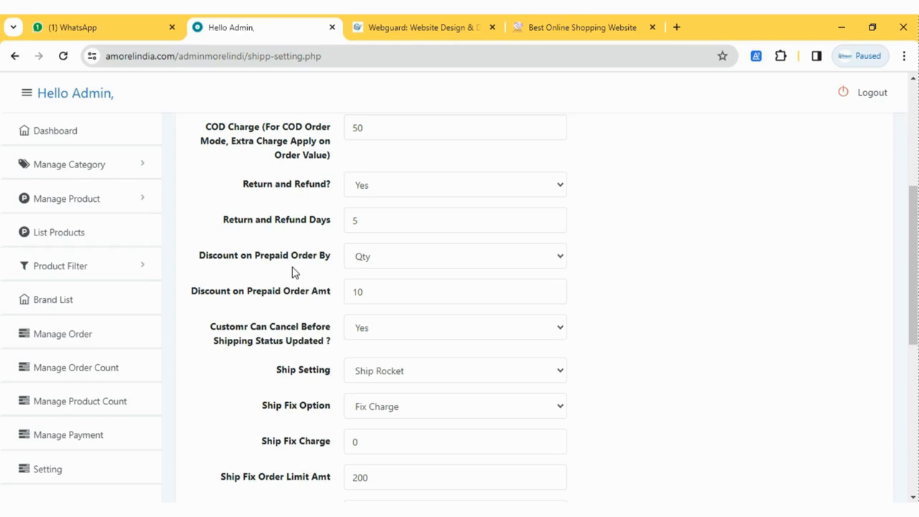
{"action": "left_click", "coordinate": [371, 264]}
{"action": "left_click", "coordinate": [384, 292]}
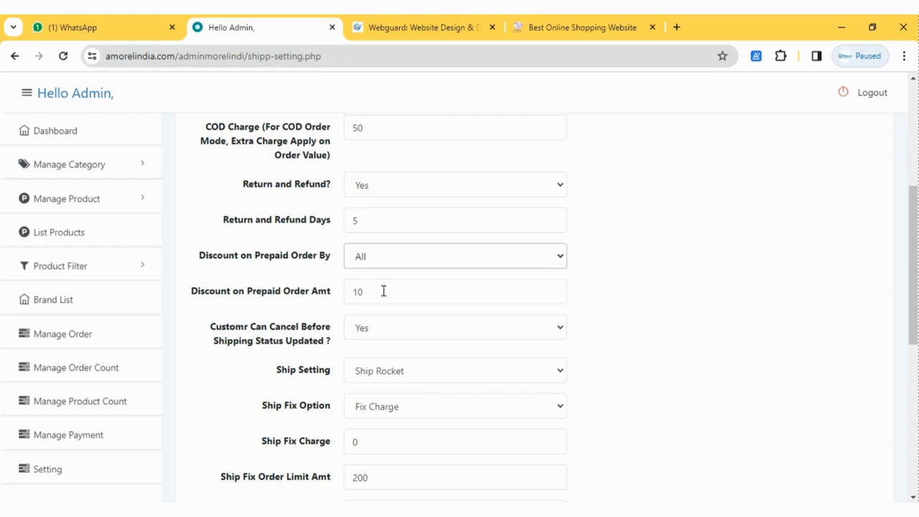
{"action": "left_click", "coordinate": [404, 267]}
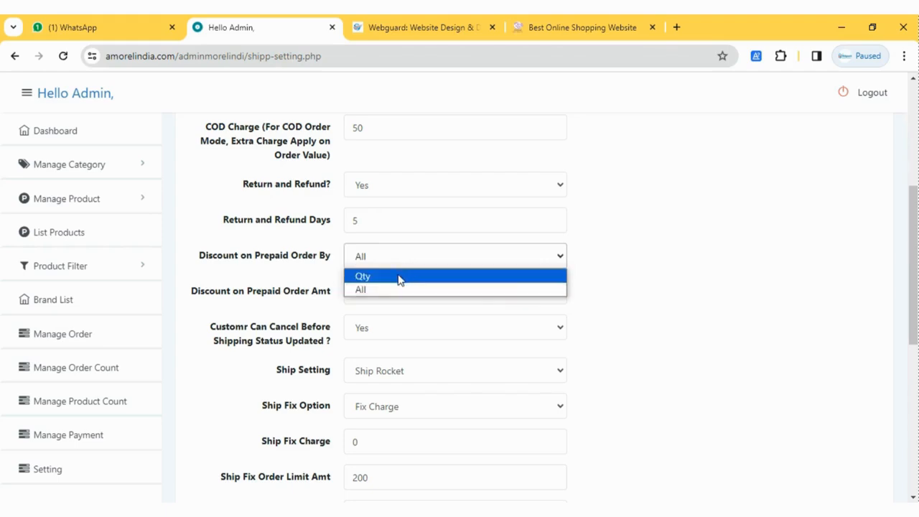
{"action": "left_click", "coordinate": [406, 279]}
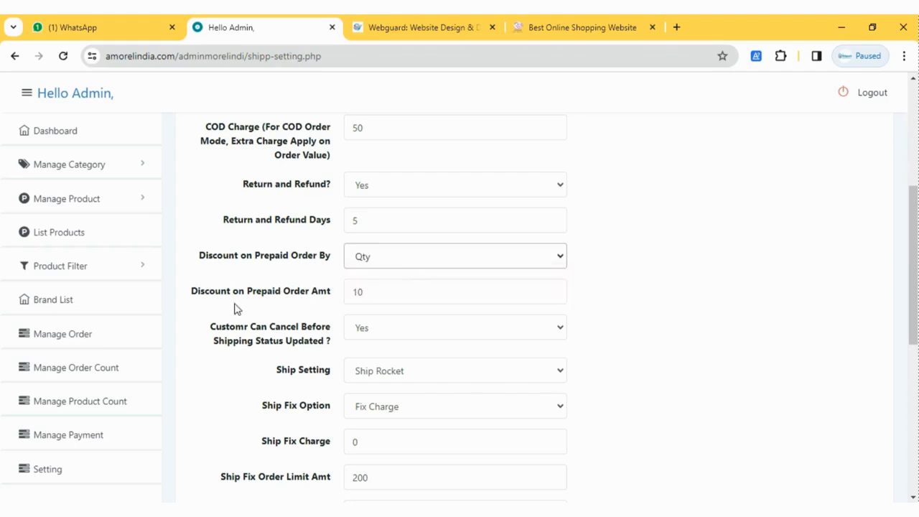
Review the Discount on Prepaid Order Amt while switching Discount on Prepaid Order By to All and back to Qty.
{"action": "double_click", "coordinate": [370, 293]}
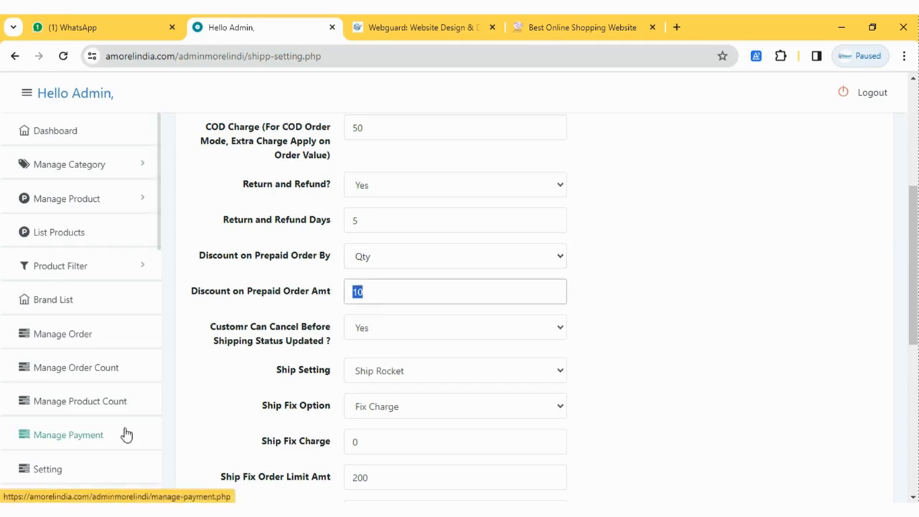
{"action": "left_click", "coordinate": [388, 295]}
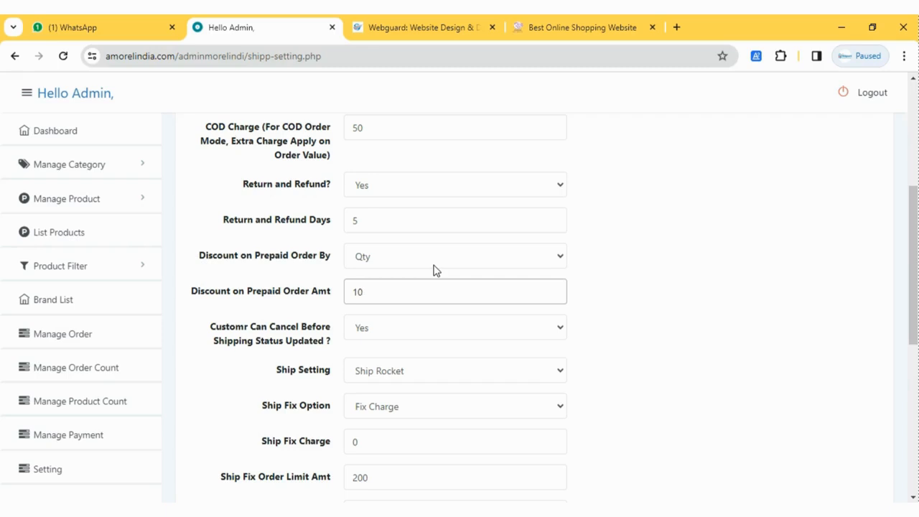
{"action": "left_click", "coordinate": [413, 265]}
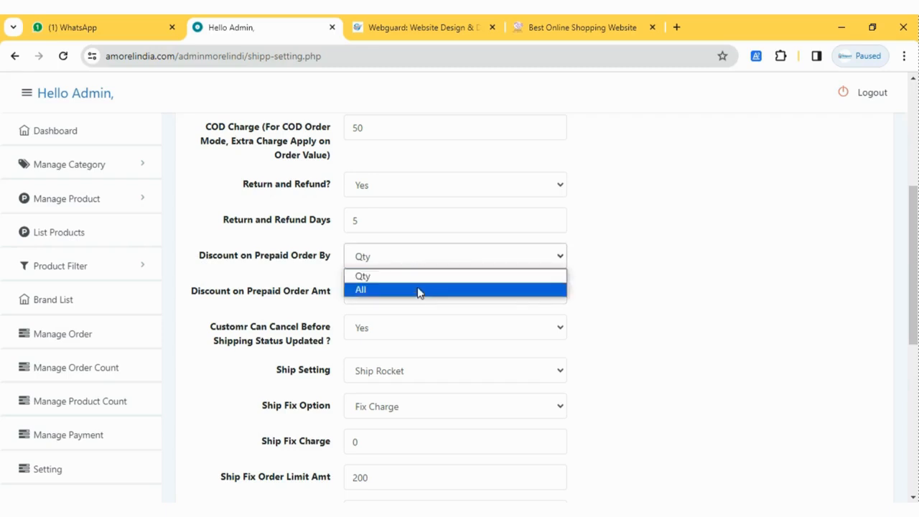
{"action": "left_click", "coordinate": [409, 289]}
{"action": "left_click", "coordinate": [404, 291]}
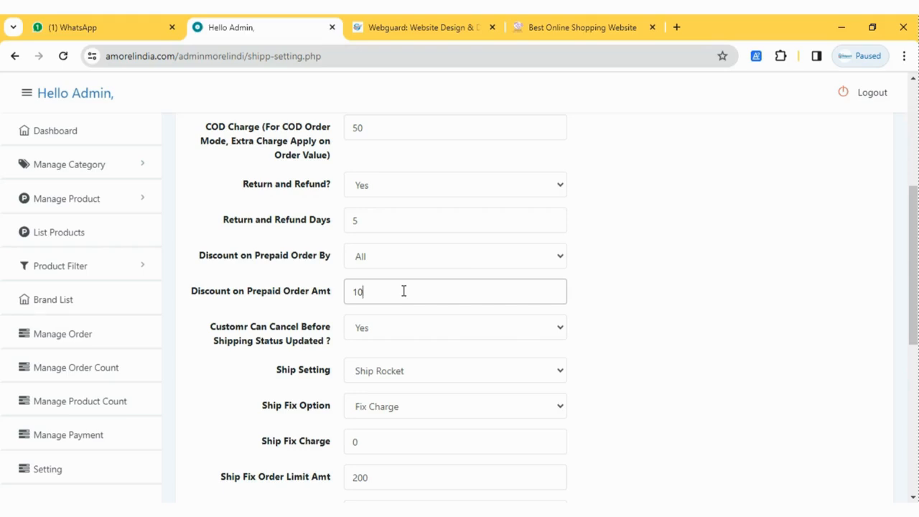
{"action": "left_click", "coordinate": [369, 265]}
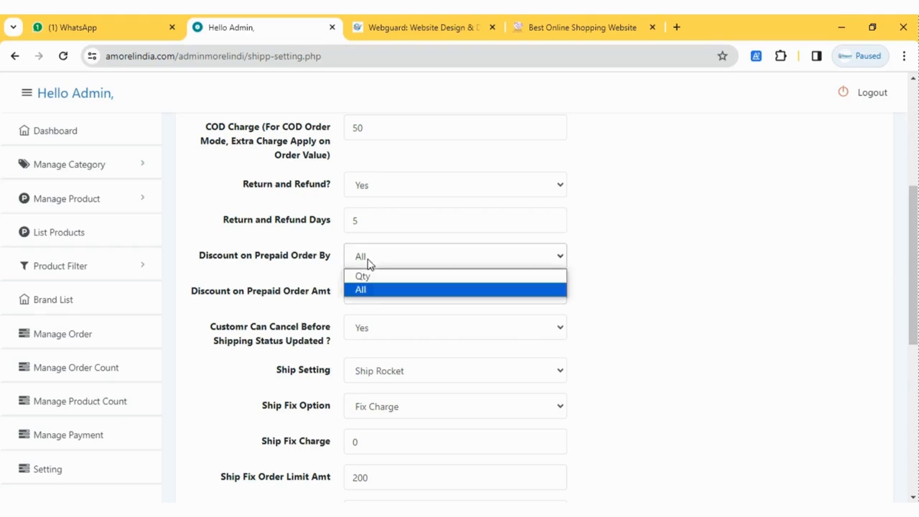
{"action": "left_click", "coordinate": [380, 278]}
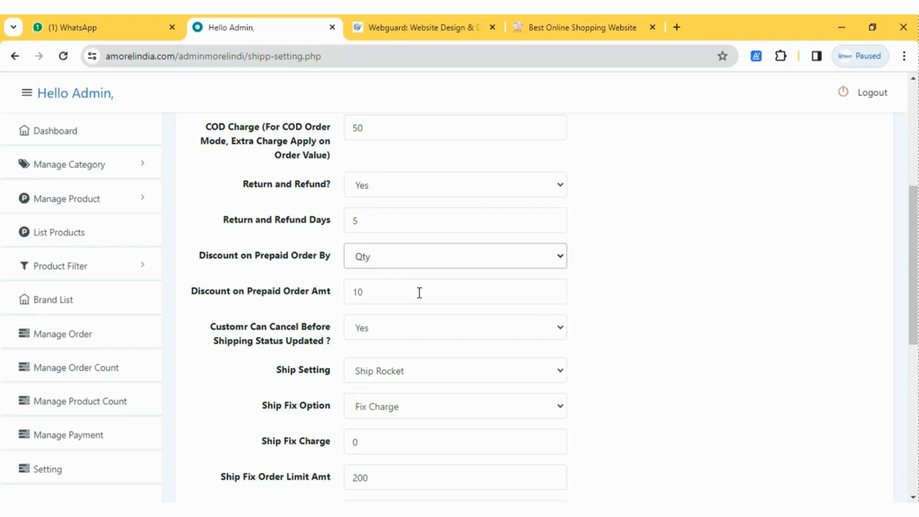
{"action": "scroll", "coordinate": [419, 292], "scroll_direction": "down", "scroll_amount": 1}
{"action": "double_click", "coordinate": [369, 253]}
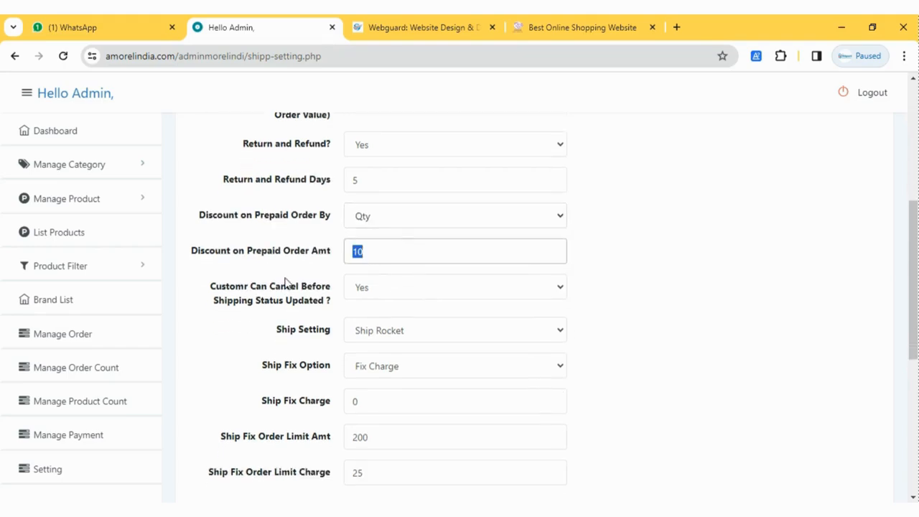
{"action": "left_click", "coordinate": [379, 252]}
Try No for the option letting customers cancel before the shipping status is updated, and return it to Yes.
{"action": "left_click", "coordinate": [434, 298]}
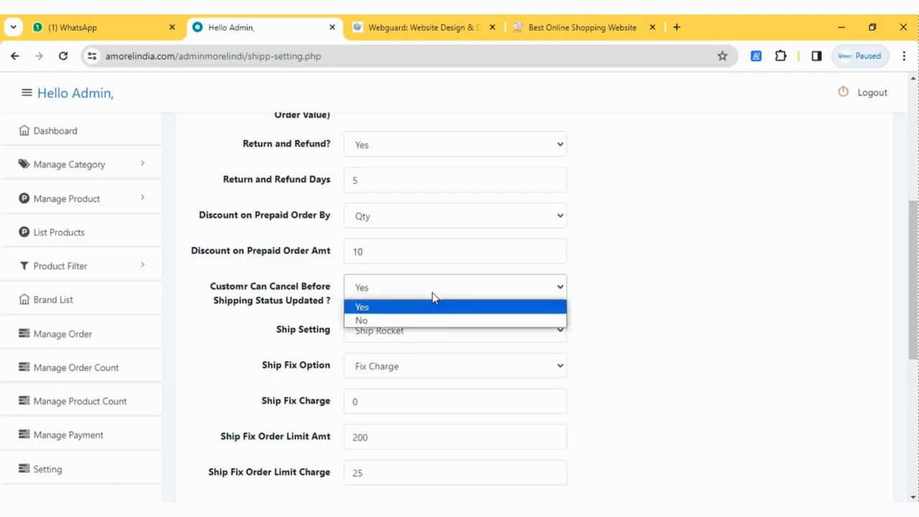
{"action": "left_click", "coordinate": [407, 325]}
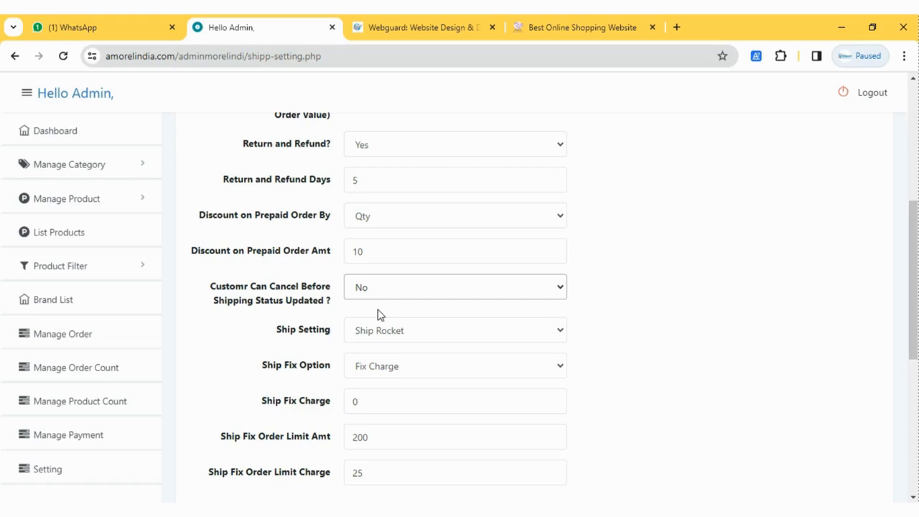
{"action": "left_click", "coordinate": [376, 290]}
{"action": "left_click", "coordinate": [390, 309]}
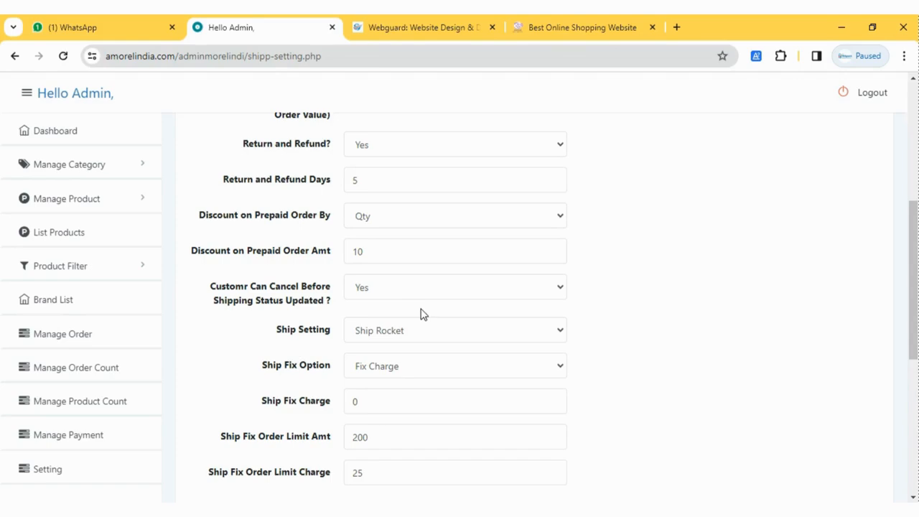
Set the option letting customers cancel before the shipping status is updated to No.
{"action": "scroll", "coordinate": [421, 314], "scroll_direction": "down", "scroll_amount": 1}
{"action": "left_click", "coordinate": [373, 253]}
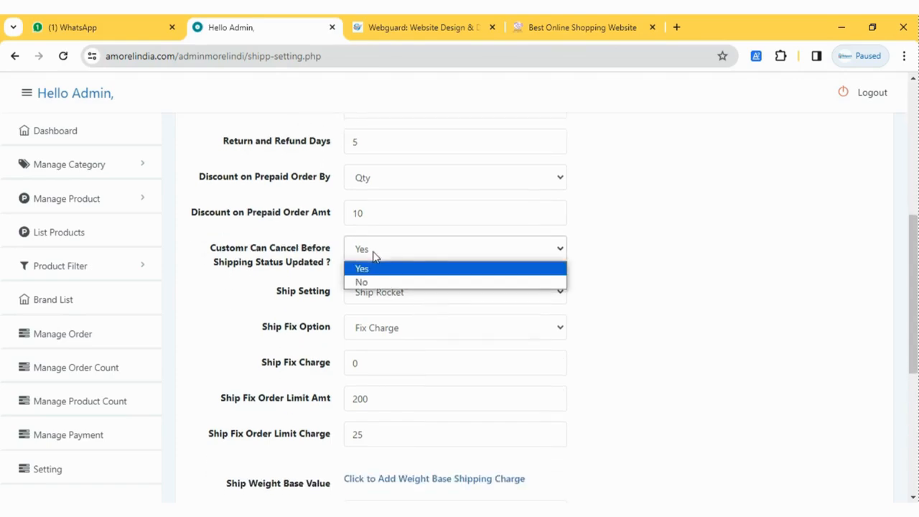
{"action": "left_click", "coordinate": [381, 283]}
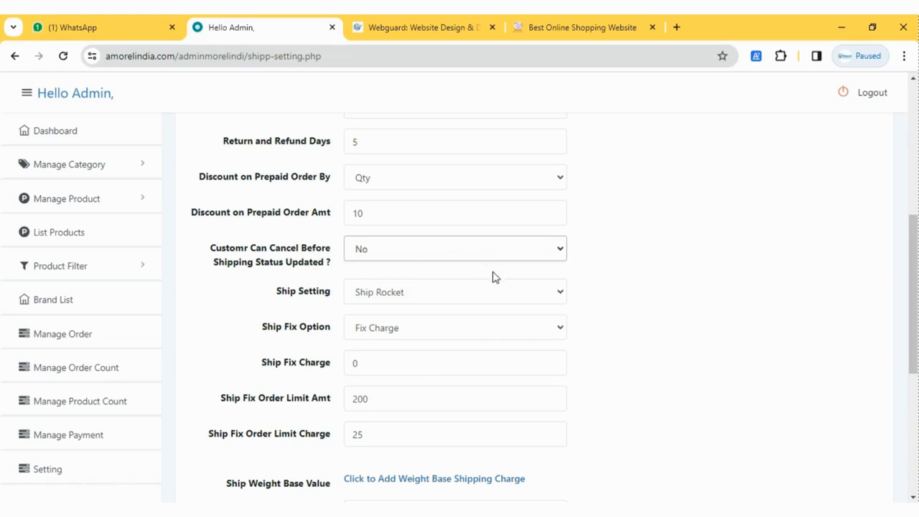
Change the Ship Setting to Local.
{"action": "scroll", "coordinate": [449, 276], "scroll_direction": "down", "scroll_amount": 1}
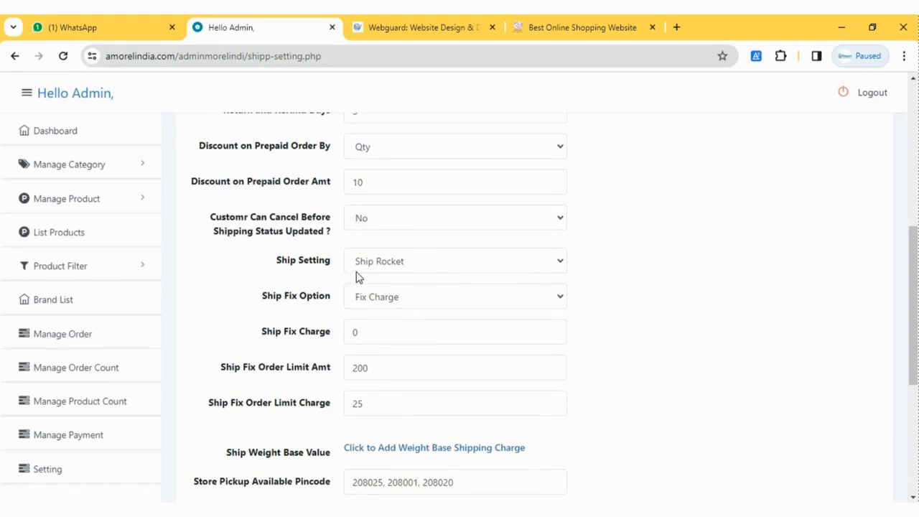
{"action": "left_click", "coordinate": [415, 273]}
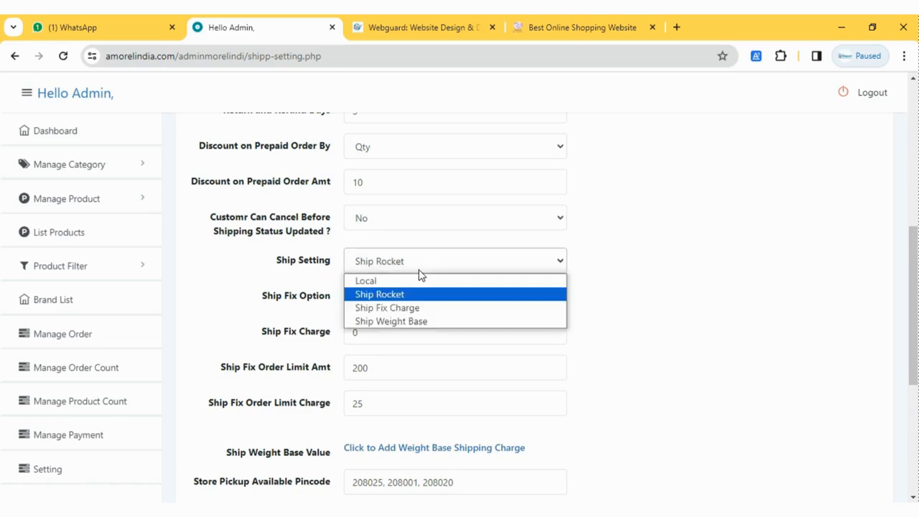
{"action": "left_click", "coordinate": [421, 286]}
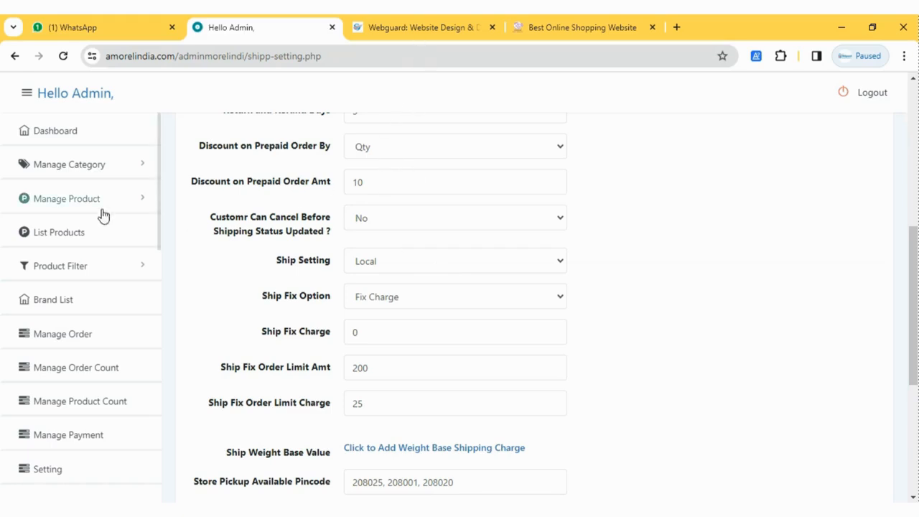
Open the Himalaya Pure Hands Tulsi Soap 125 GM edit page in a separate tab and set its Local ship charge to 10.
{"action": "middle_click", "coordinate": [17, 193]}
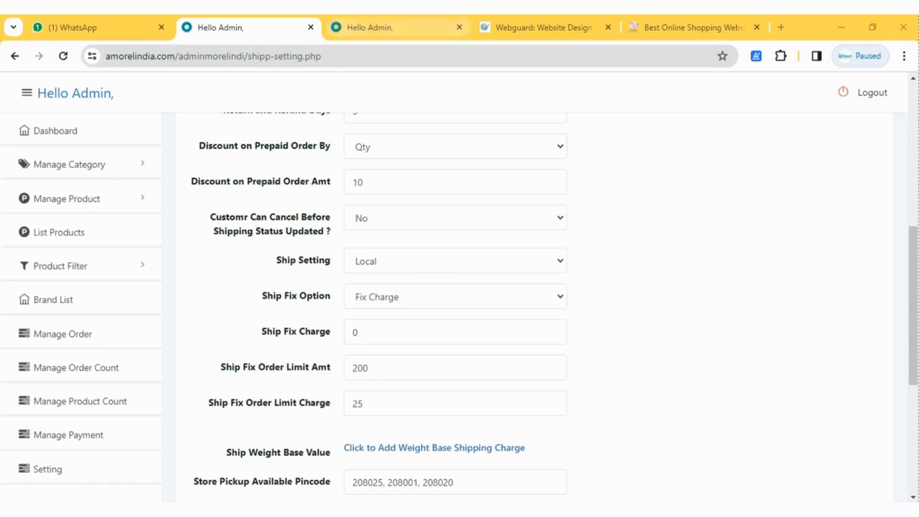
{"action": "left_click", "coordinate": [378, 27]}
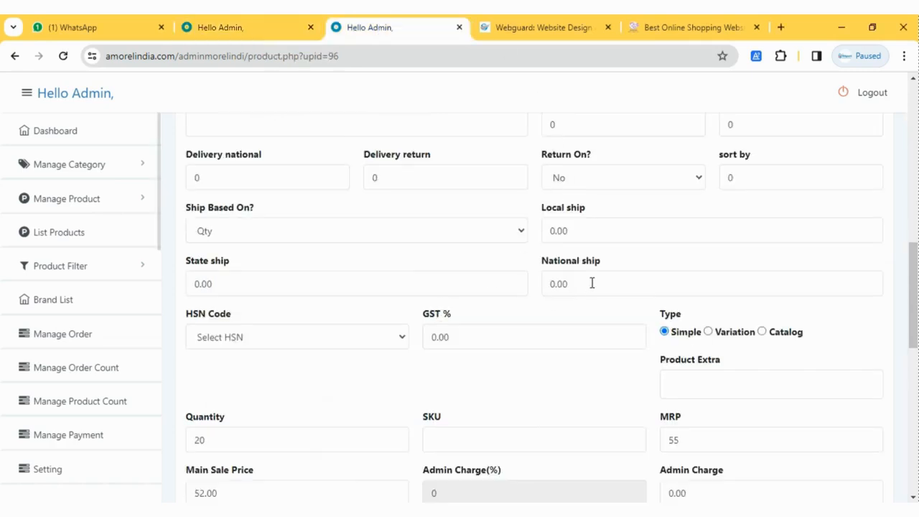
{"action": "scroll", "coordinate": [595, 282], "scroll_direction": "up", "scroll_amount": 1}
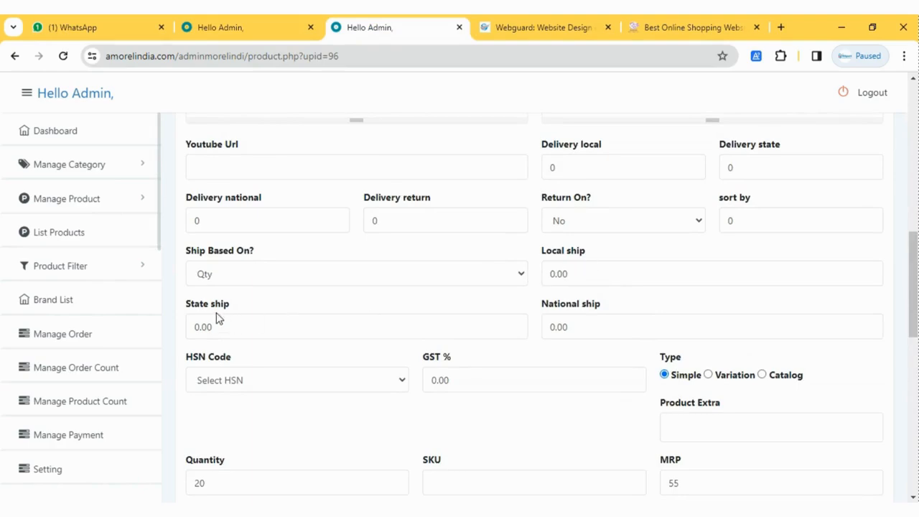
{"action": "left_click", "coordinate": [585, 273]}
{"action": "key", "text": "ctrl+a"}
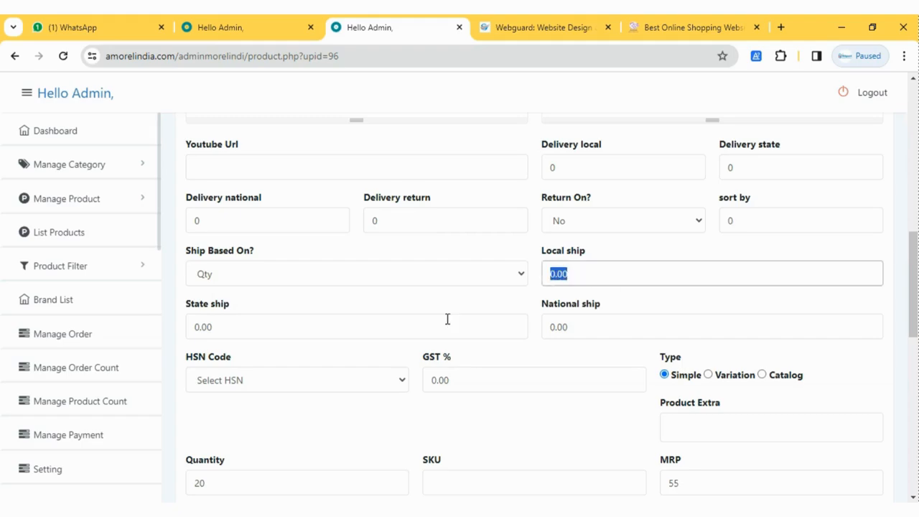
{"action": "type", "text": "10"}
{"action": "key", "text": "Return"}
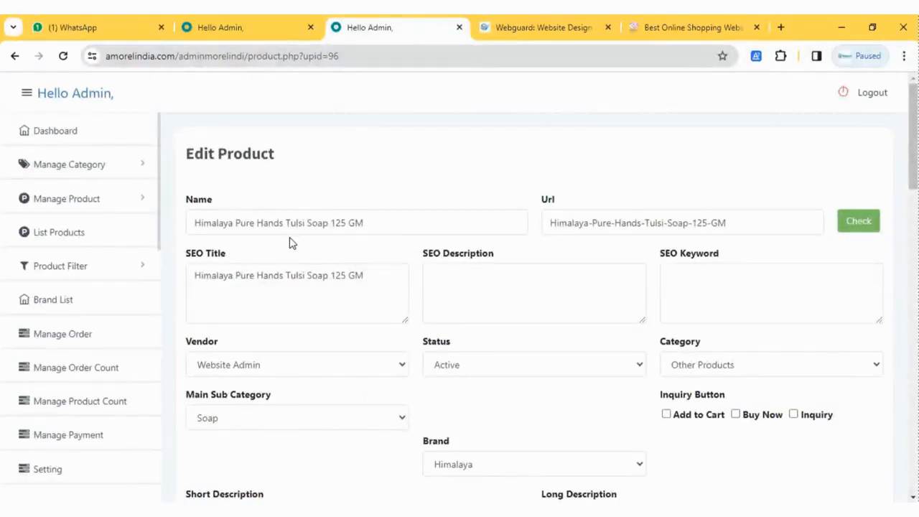
Set the soap product's State ship charge to 20 and its National ship charge to 30.
{"action": "scroll", "coordinate": [420, 227], "scroll_direction": "down", "scroll_amount": 4}
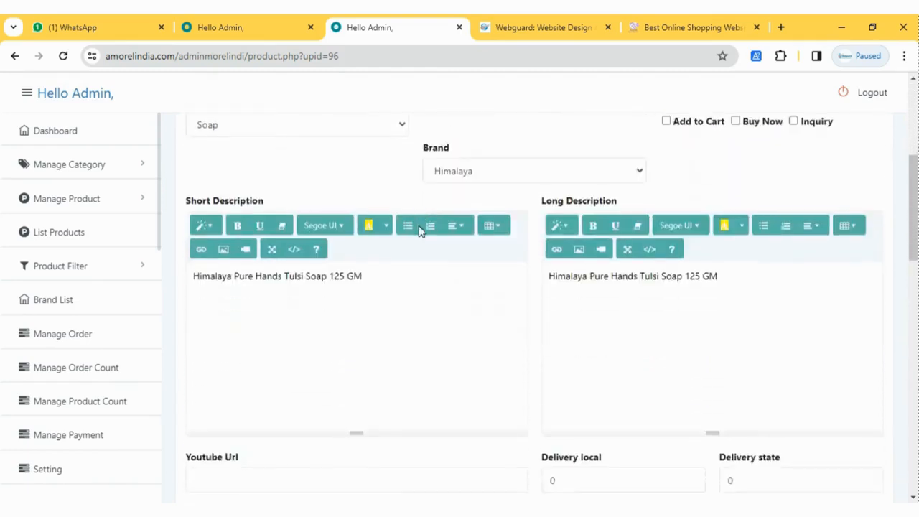
{"action": "scroll", "coordinate": [420, 226], "scroll_direction": "down", "scroll_amount": 5}
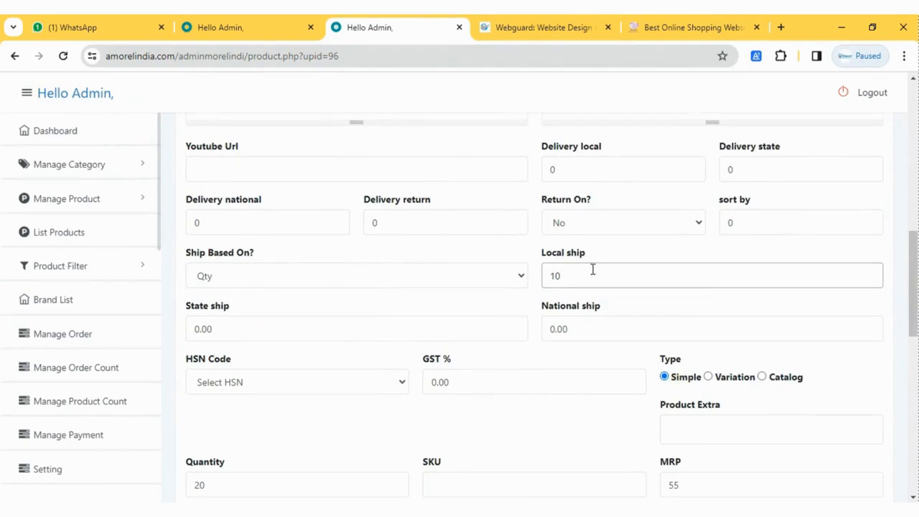
{"action": "double_click", "coordinate": [592, 269]}
{"action": "left_click", "coordinate": [593, 269]}
{"action": "double_click", "coordinate": [226, 332]}
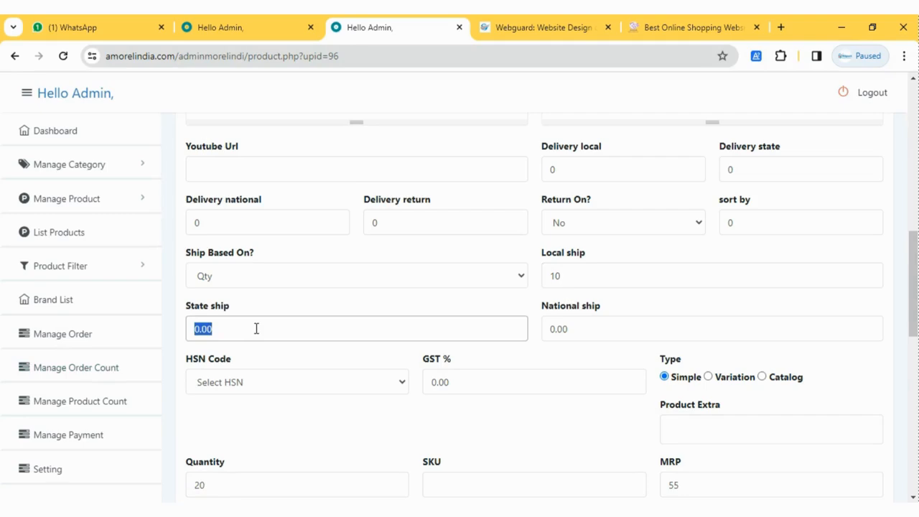
{"action": "type", "text": "20"}
{"action": "double_click", "coordinate": [567, 329]}
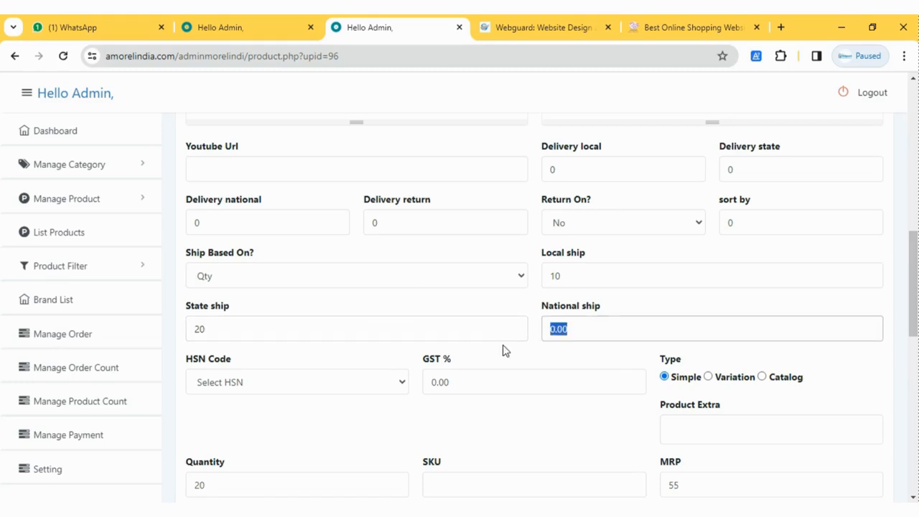
{"action": "type", "text": "30"}
Examine the product's Local, State and National ship charges one after another.
{"action": "left_click", "coordinate": [585, 271]}
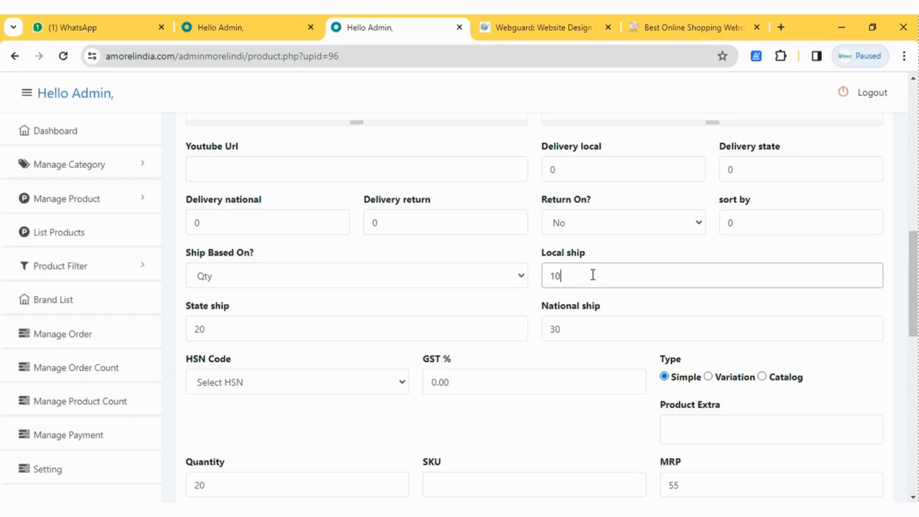
{"action": "left_click_drag", "start_coordinate": [593, 275], "coordinate": [550, 276]}
{"action": "left_click", "coordinate": [309, 319]}
{"action": "double_click", "coordinate": [224, 333]}
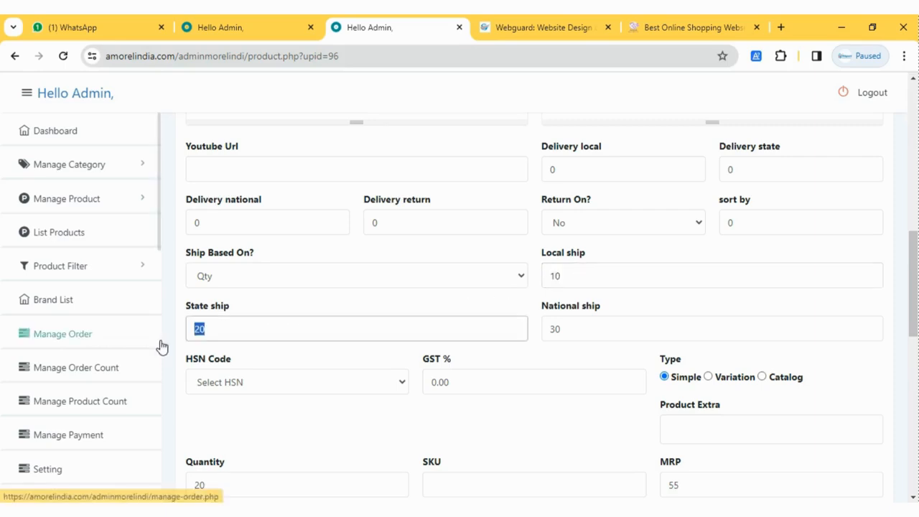
{"action": "left_click", "coordinate": [224, 330]}
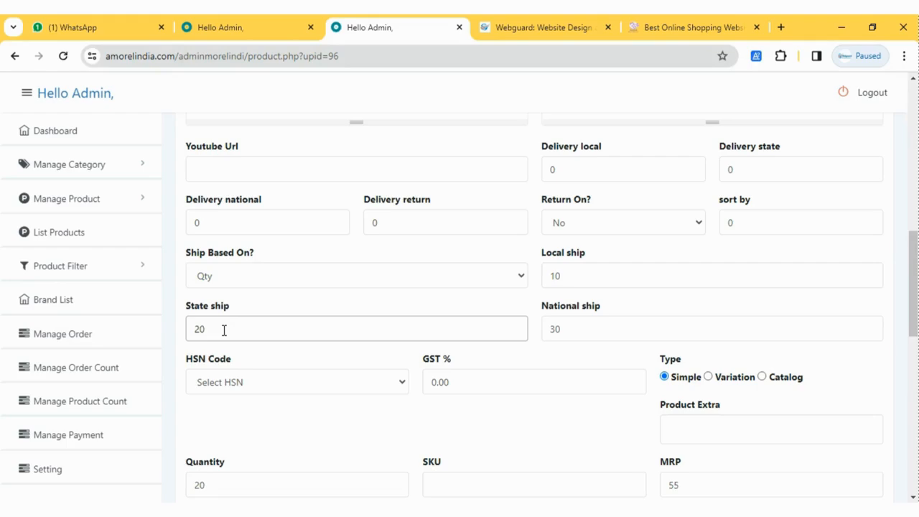
{"action": "double_click", "coordinate": [230, 329]}
{"action": "left_click", "coordinate": [240, 331]}
{"action": "left_click", "coordinate": [596, 335]}
{"action": "double_click", "coordinate": [603, 334]}
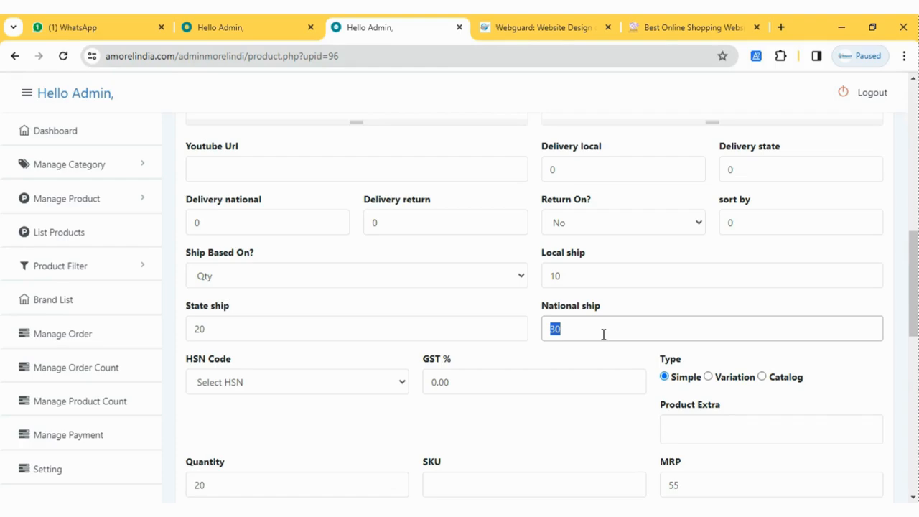
{"action": "left_click", "coordinate": [603, 334]}
{"action": "left_click_drag", "start_coordinate": [599, 327], "coordinate": [538, 333]}
{"action": "left_click", "coordinate": [572, 328]}
{"action": "scroll", "coordinate": [395, 302], "scroll_direction": "up", "scroll_amount": 1}
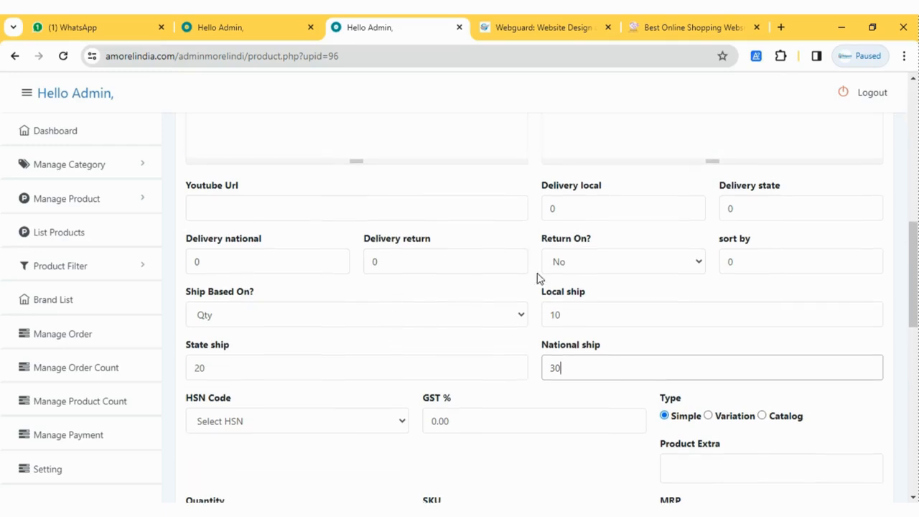
Return to the store's shipping settings page and set the Ship Setting to Ship Rocket.
{"action": "left_click", "coordinate": [234, 32]}
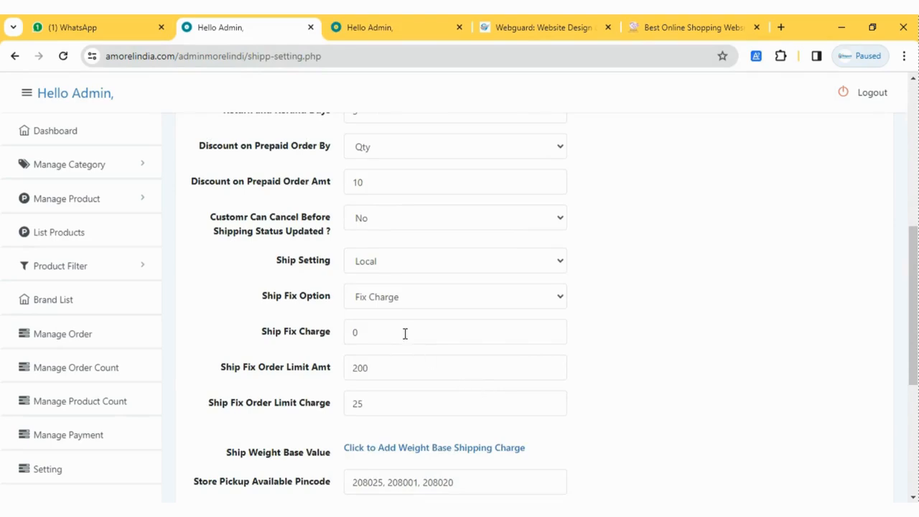
{"action": "scroll", "coordinate": [475, 331], "scroll_direction": "down", "scroll_amount": 1}
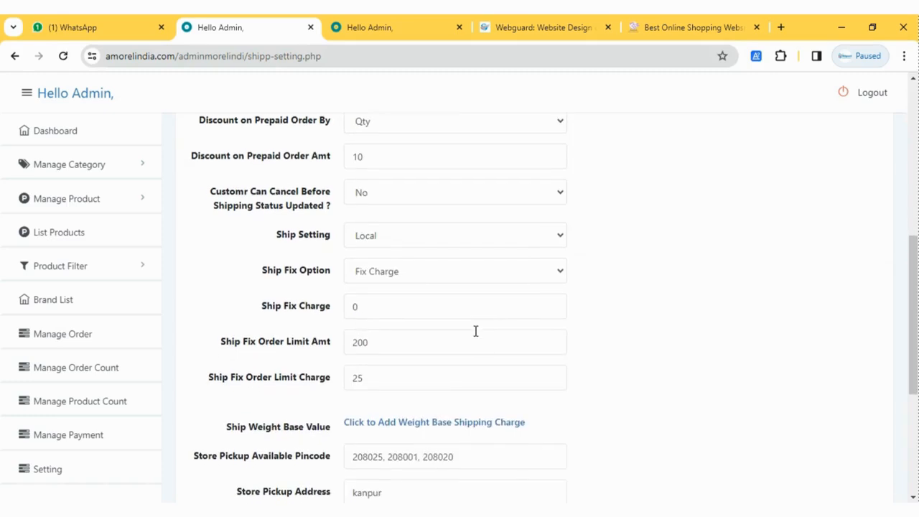
{"action": "scroll", "coordinate": [475, 332], "scroll_direction": "up", "scroll_amount": 1}
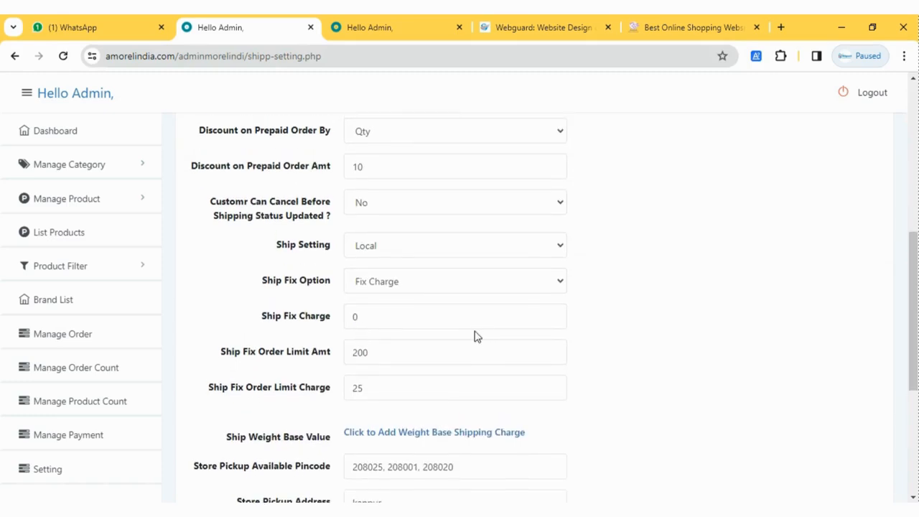
{"action": "left_click", "coordinate": [396, 251]}
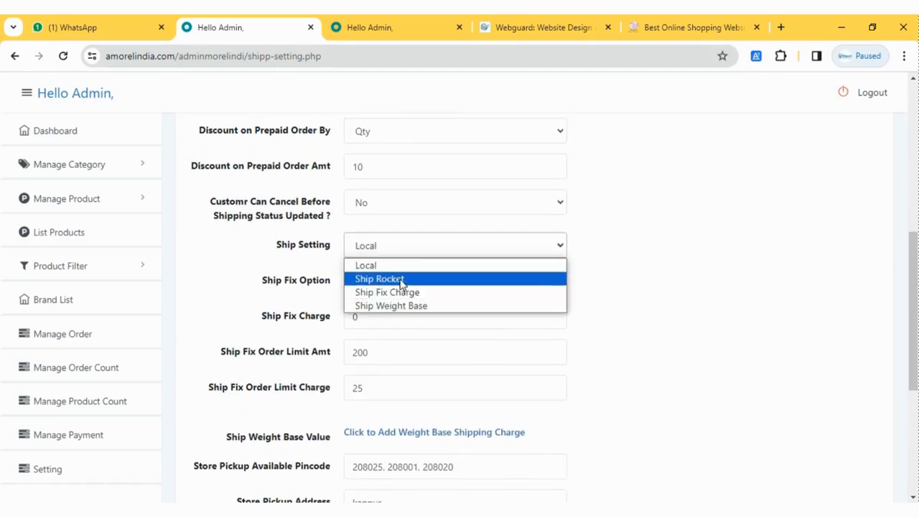
{"action": "left_click", "coordinate": [401, 282]}
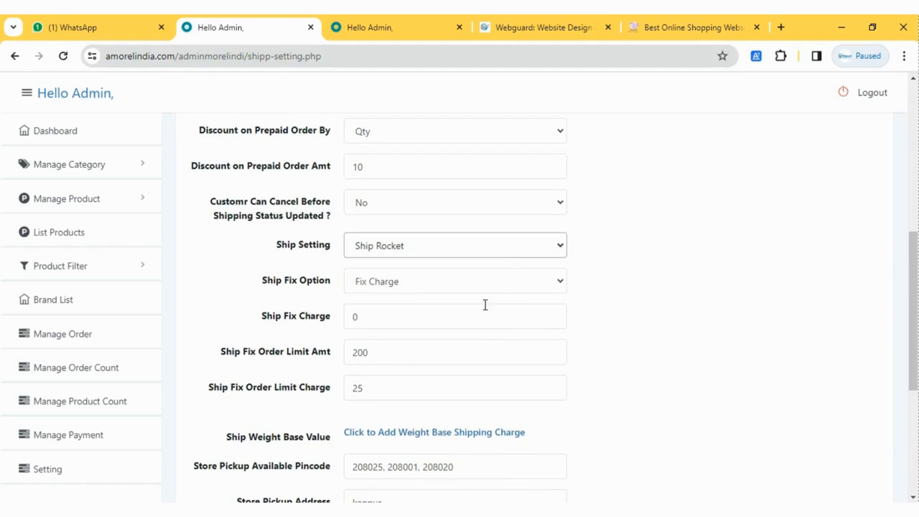
{"action": "scroll", "coordinate": [485, 305], "scroll_direction": "down", "scroll_amount": 1}
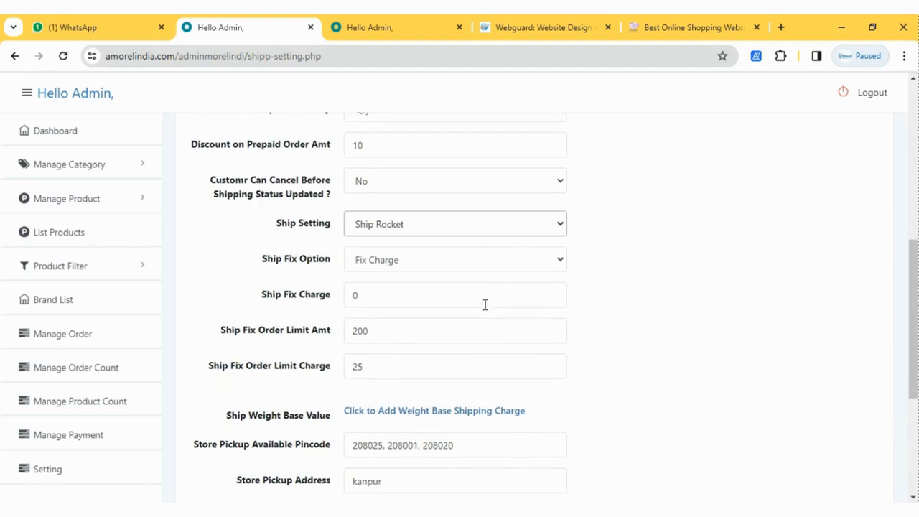
Try Ship Fix Charge and Ship Weight Base as the Ship Setting, and settle on Local.
{"action": "scroll", "coordinate": [433, 301], "scroll_direction": "down", "scroll_amount": 1}
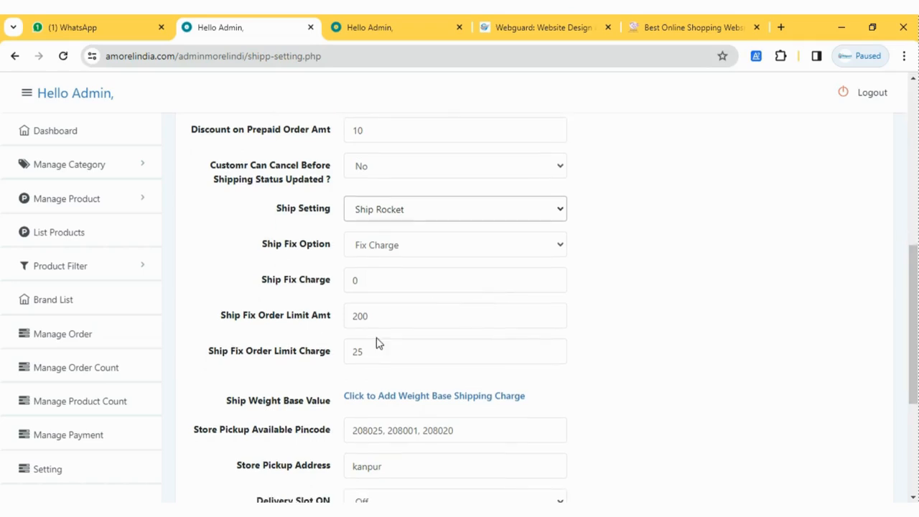
{"action": "left_click", "coordinate": [378, 247]}
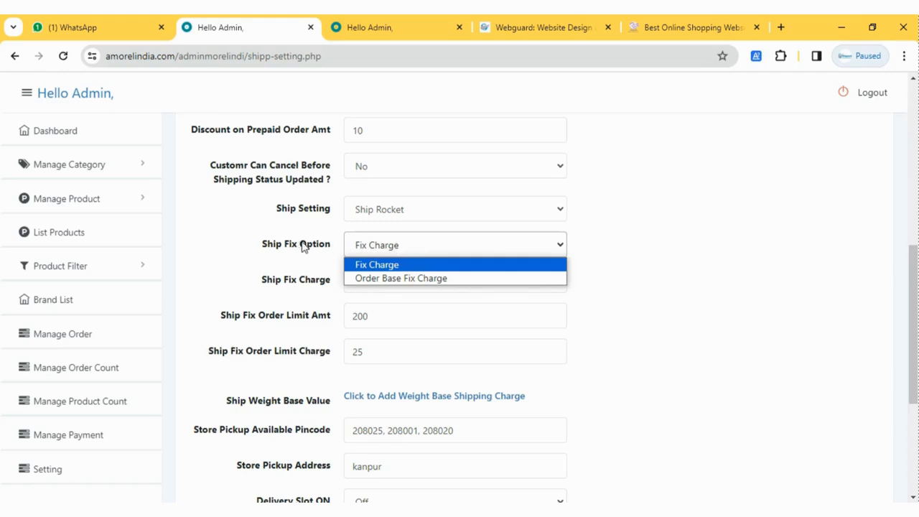
{"action": "left_click", "coordinate": [404, 216]}
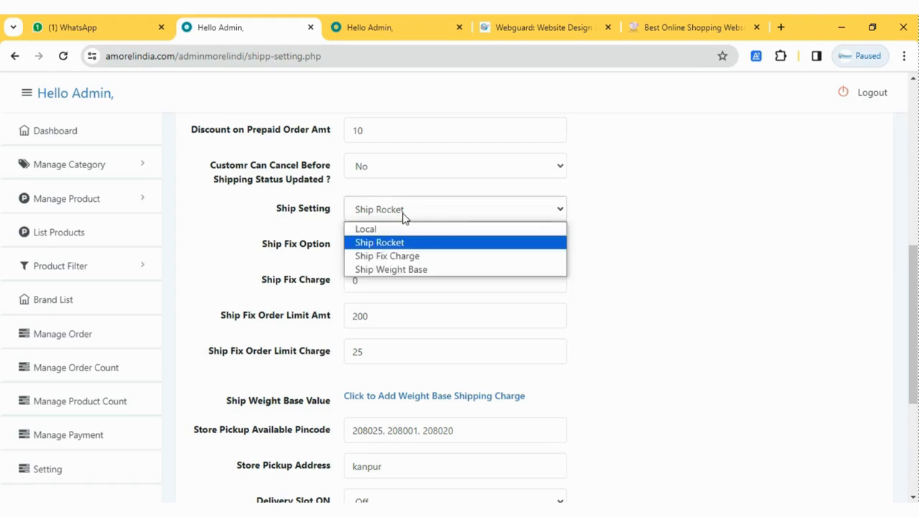
{"action": "left_click", "coordinate": [397, 258]}
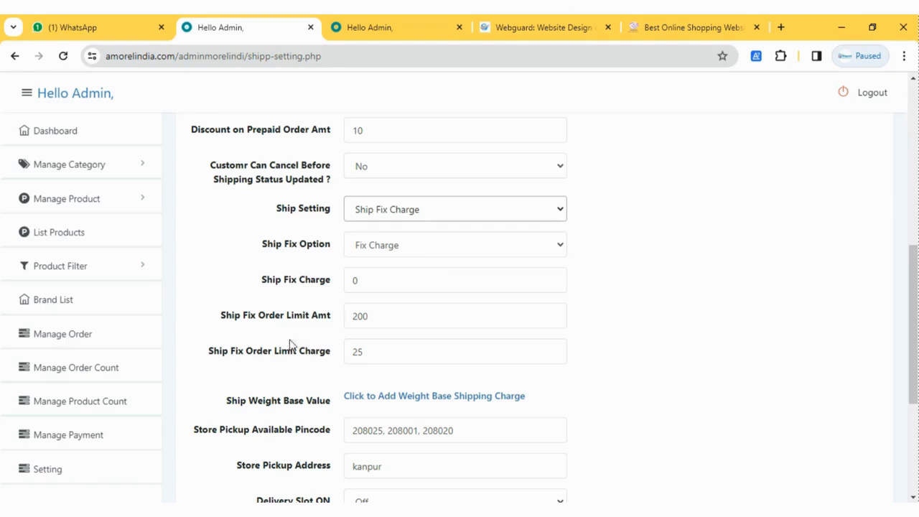
{"action": "left_click", "coordinate": [408, 206]}
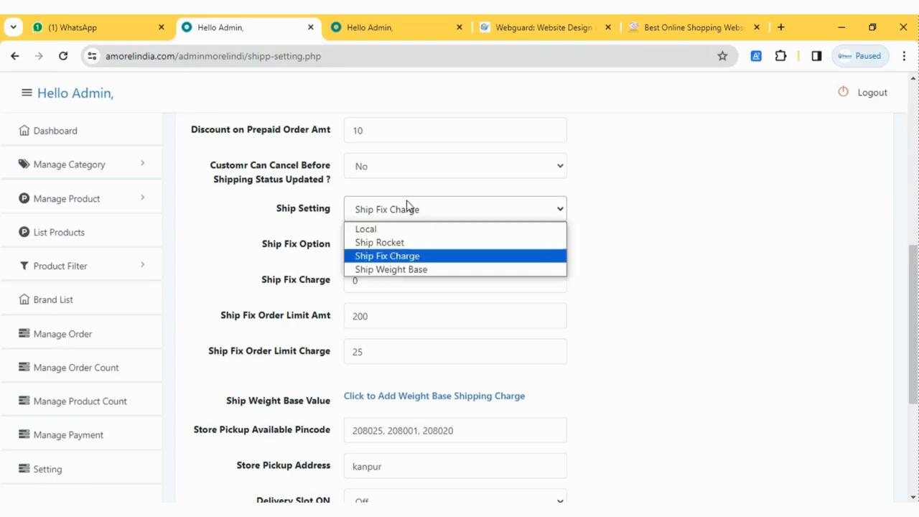
{"action": "left_click", "coordinate": [400, 272]}
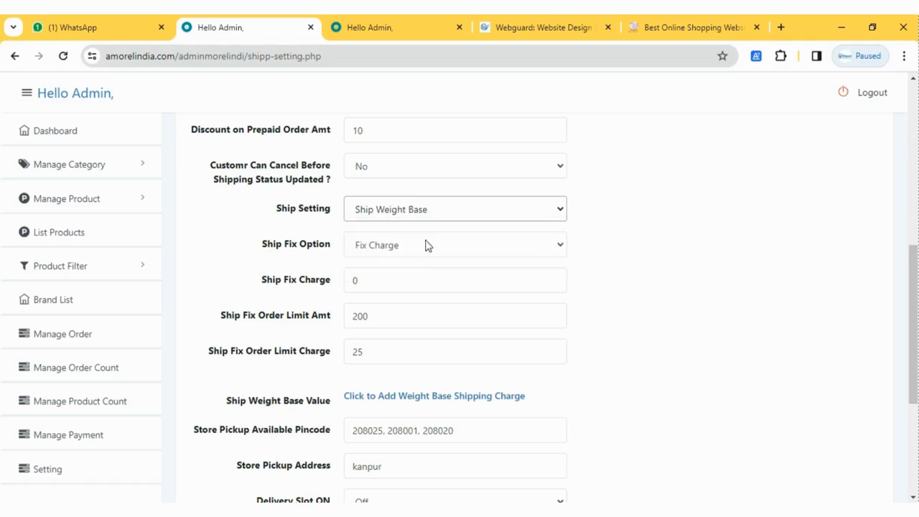
{"action": "left_click", "coordinate": [433, 220]}
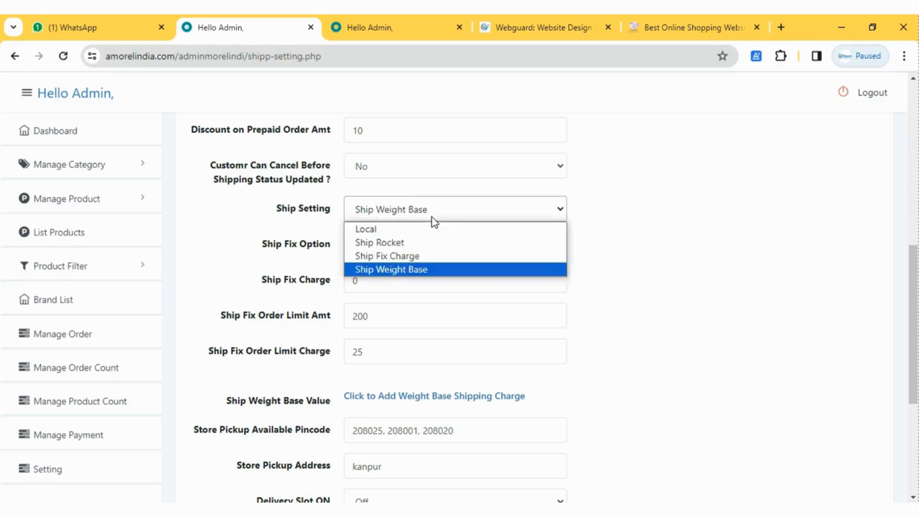
{"action": "left_click", "coordinate": [396, 234]}
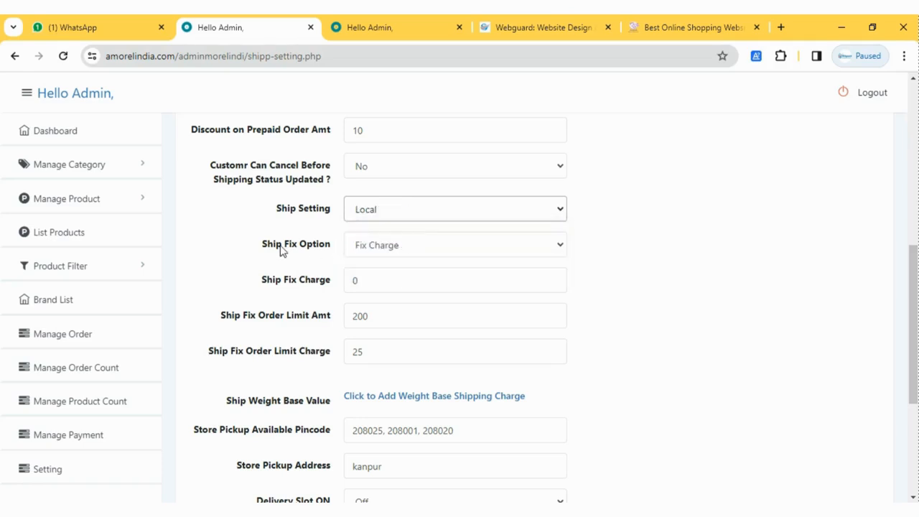
Set the Ship Fix Option to Order Base Fix Charge and examine the order limit charge, order limit amount and fix charge fields.
{"action": "left_click", "coordinate": [395, 253]}
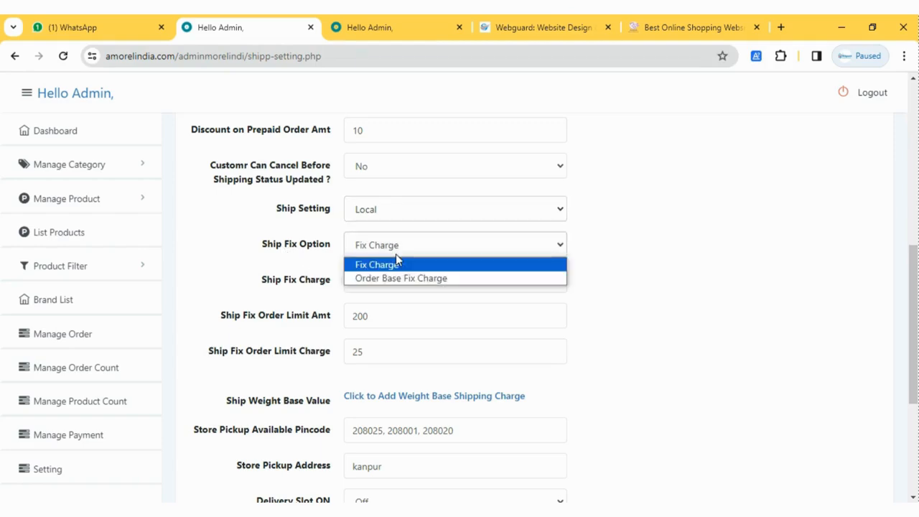
{"action": "left_click", "coordinate": [448, 284]}
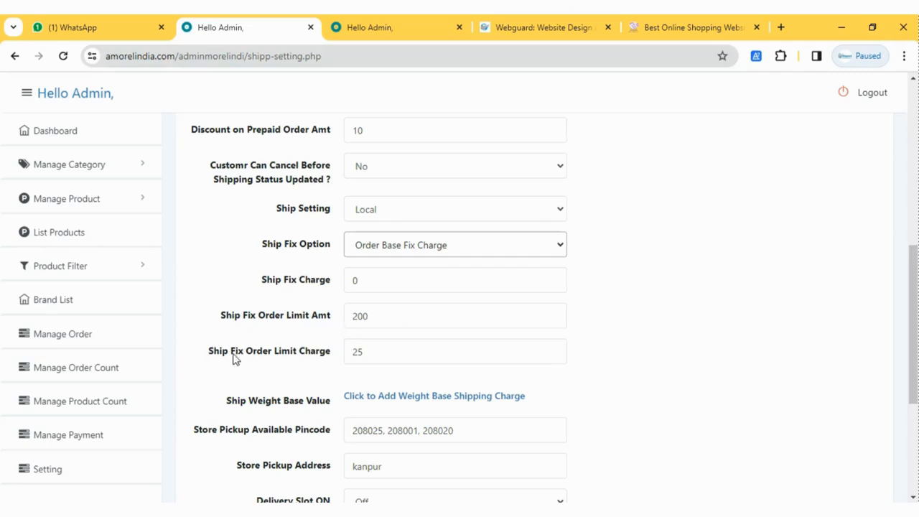
{"action": "left_click", "coordinate": [383, 360]}
{"action": "left_click_drag", "start_coordinate": [391, 360], "coordinate": [290, 372]}
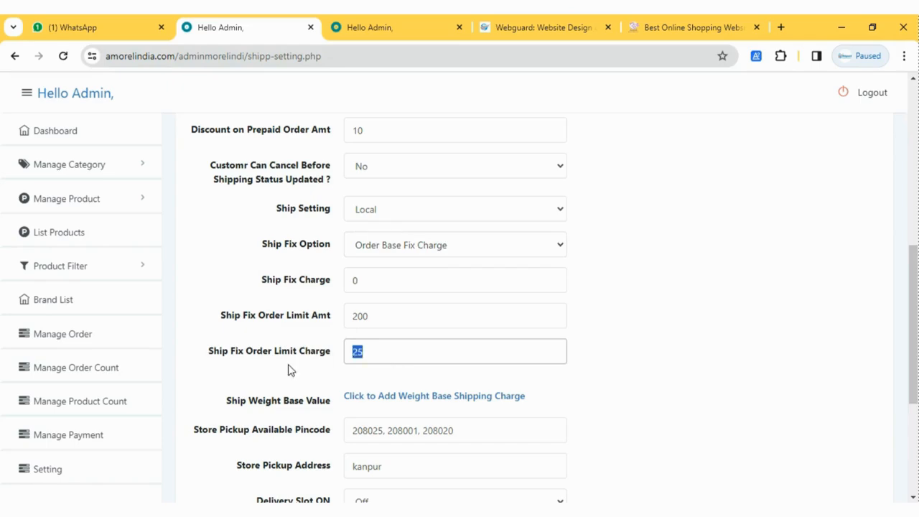
{"action": "left_click", "coordinate": [296, 371]}
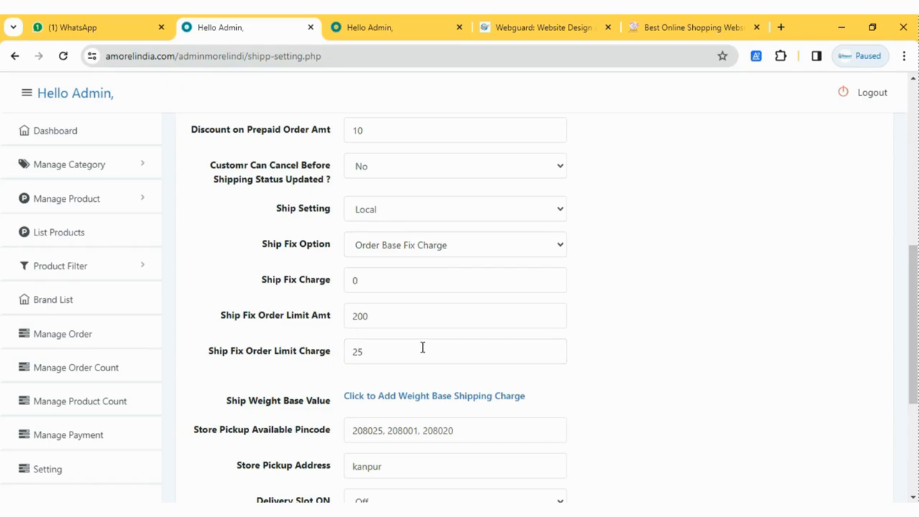
{"action": "left_click_drag", "start_coordinate": [396, 351], "coordinate": [330, 356]}
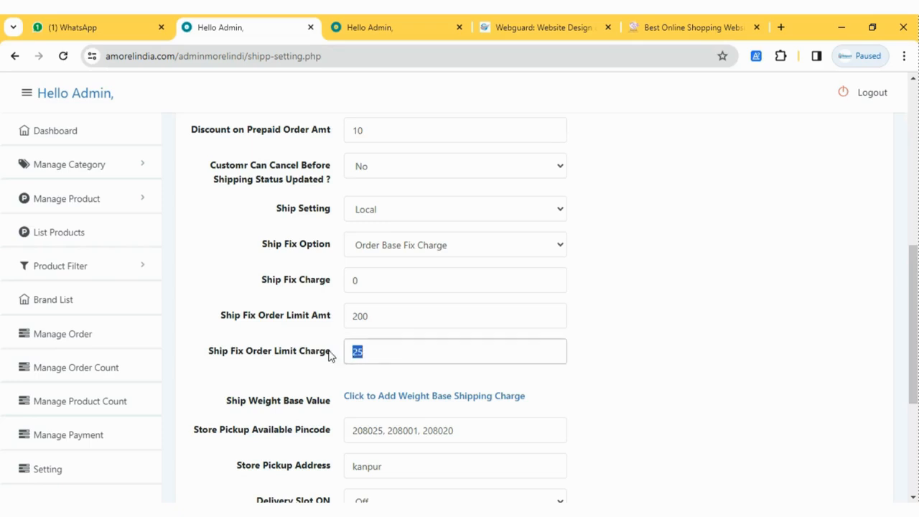
{"action": "left_click", "coordinate": [383, 352]}
{"action": "left_click_drag", "start_coordinate": [383, 353], "coordinate": [321, 364]}
{"action": "left_click", "coordinate": [380, 316]}
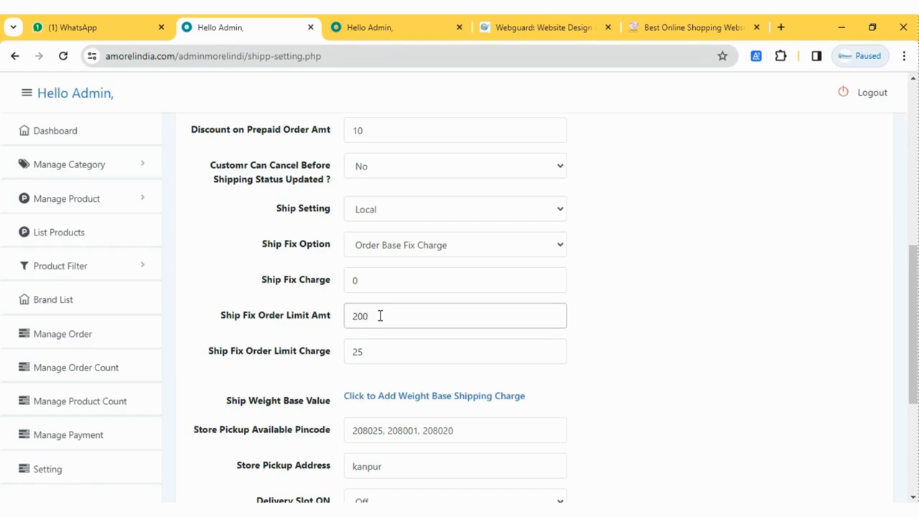
{"action": "double_click", "coordinate": [373, 279]}
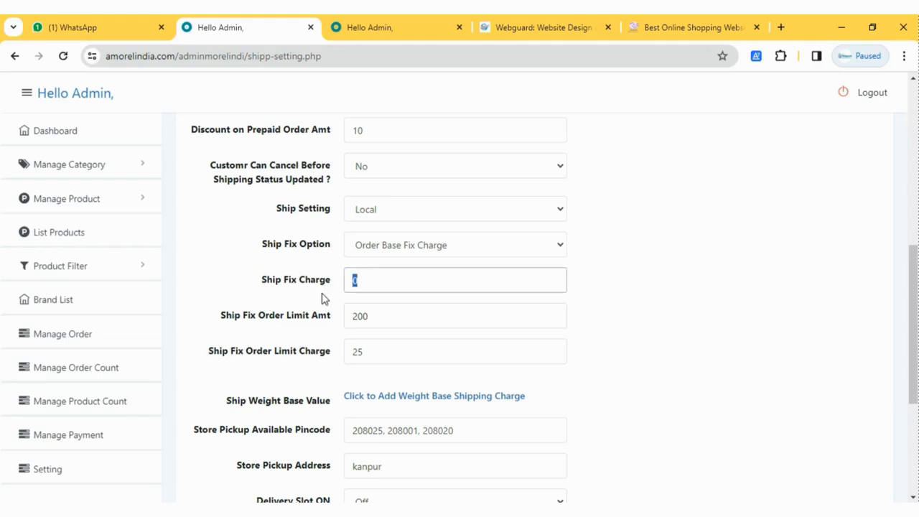
Switch the Ship Fix Option to Fix Charge and back to Order Base Fix Charge.
{"action": "left_click", "coordinate": [450, 250]}
{"action": "left_click", "coordinate": [397, 269]}
{"action": "left_click", "coordinate": [434, 254]}
{"action": "left_click", "coordinate": [390, 287]}
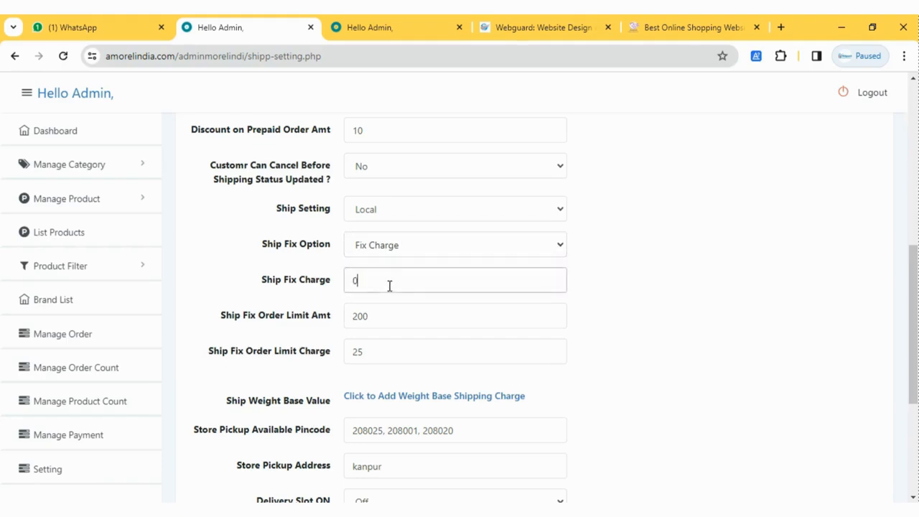
{"action": "left_click", "coordinate": [385, 250]}
{"action": "left_click", "coordinate": [389, 278]}
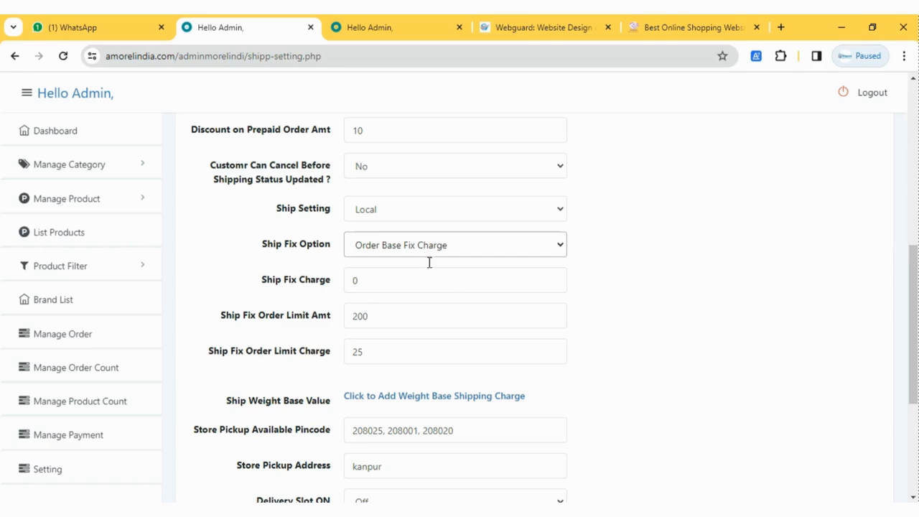
Open the weight-based shipping charge page and examine the first row's weight range and its City, State and National charges.
{"action": "scroll", "coordinate": [402, 338], "scroll_direction": "down", "scroll_amount": 2}
{"action": "scroll", "coordinate": [520, 265], "scroll_direction": "up", "scroll_amount": 1}
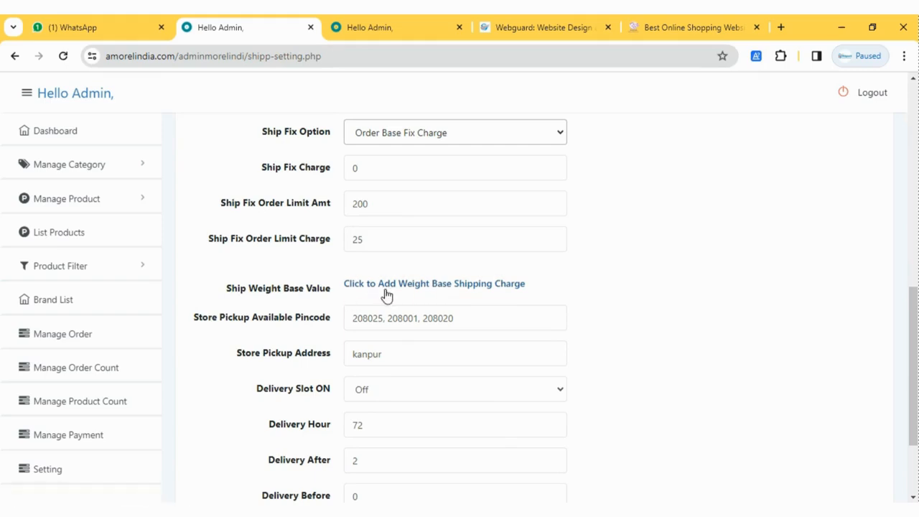
{"action": "left_click", "coordinate": [511, 294]}
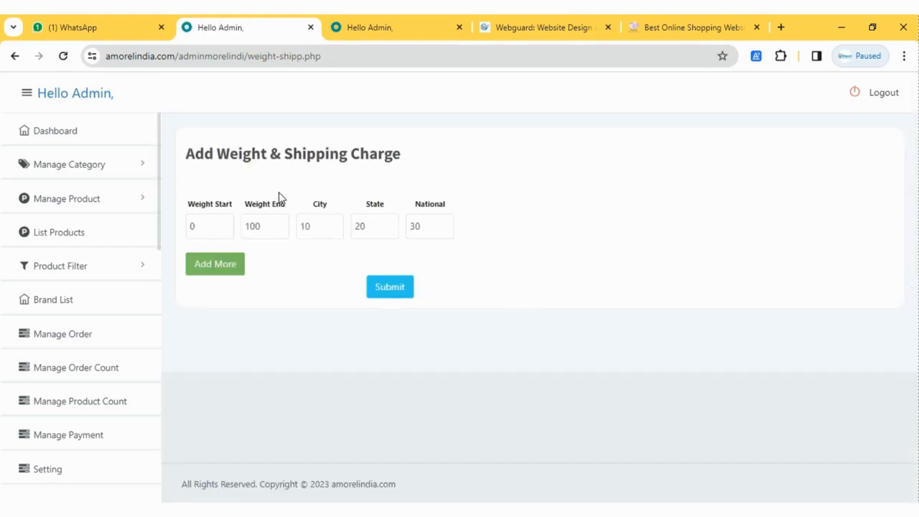
{"action": "double_click", "coordinate": [206, 224]}
{"action": "left_click", "coordinate": [216, 222]}
{"action": "left_click", "coordinate": [273, 228]}
{"action": "left_click", "coordinate": [328, 224]}
{"action": "double_click", "coordinate": [322, 227]}
{"action": "left_click", "coordinate": [388, 222]}
{"action": "double_click", "coordinate": [388, 223]}
{"action": "double_click", "coordinate": [437, 222]}
Add a second weight range row and look over its empty Start, City and National fields.
{"action": "left_click", "coordinate": [222, 265]}
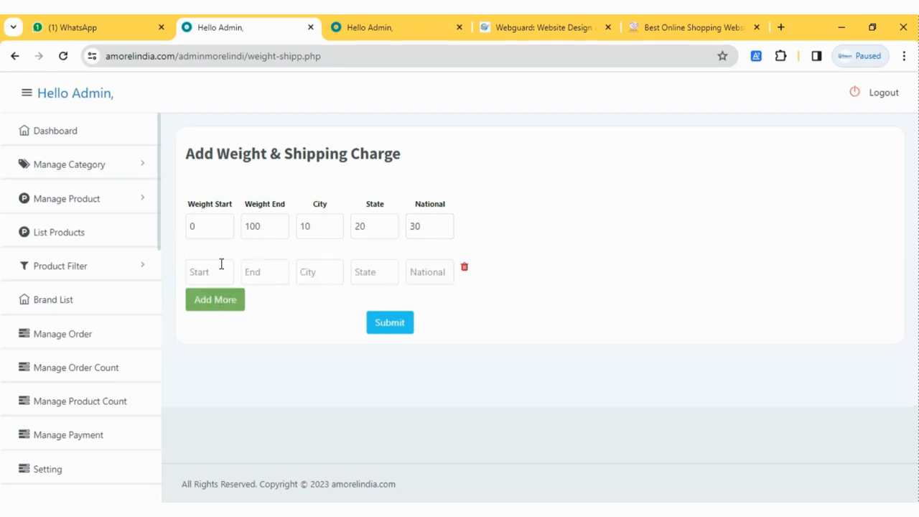
{"action": "left_click", "coordinate": [196, 275]}
{"action": "left_click", "coordinate": [319, 270]}
{"action": "left_click", "coordinate": [443, 271]}
Return to the shipping settings page and examine the Store Pickup Available Pincode and Store Pickup Address fields.
{"action": "left_click", "coordinate": [15, 56]}
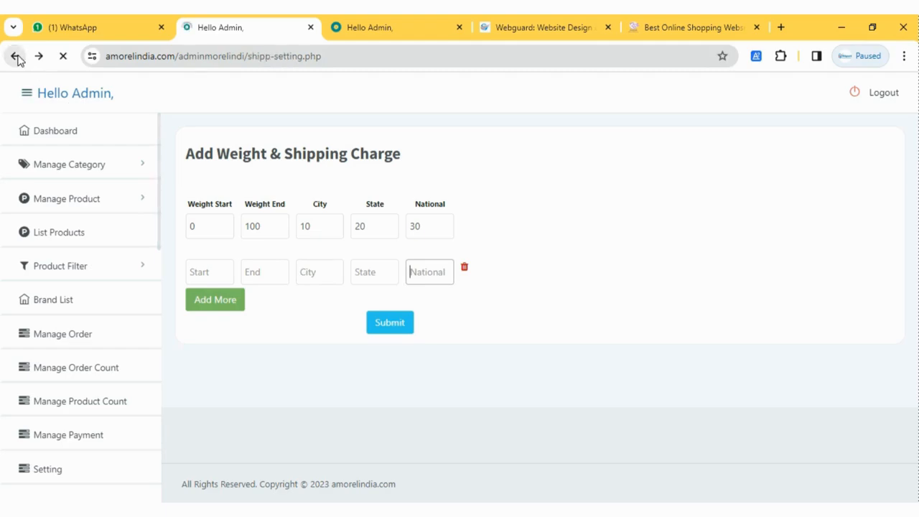
{"action": "scroll", "coordinate": [410, 318], "scroll_direction": "down", "scroll_amount": 1}
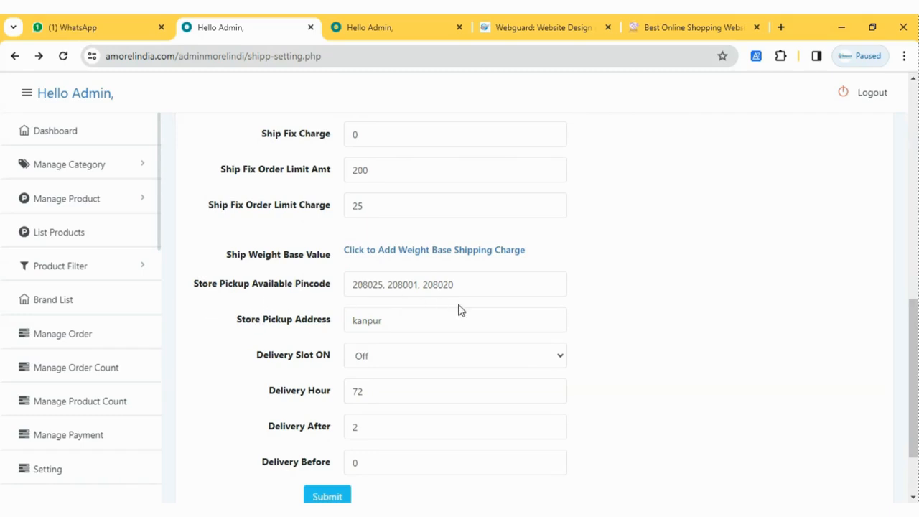
{"action": "left_click_drag", "start_coordinate": [488, 291], "coordinate": [327, 294]}
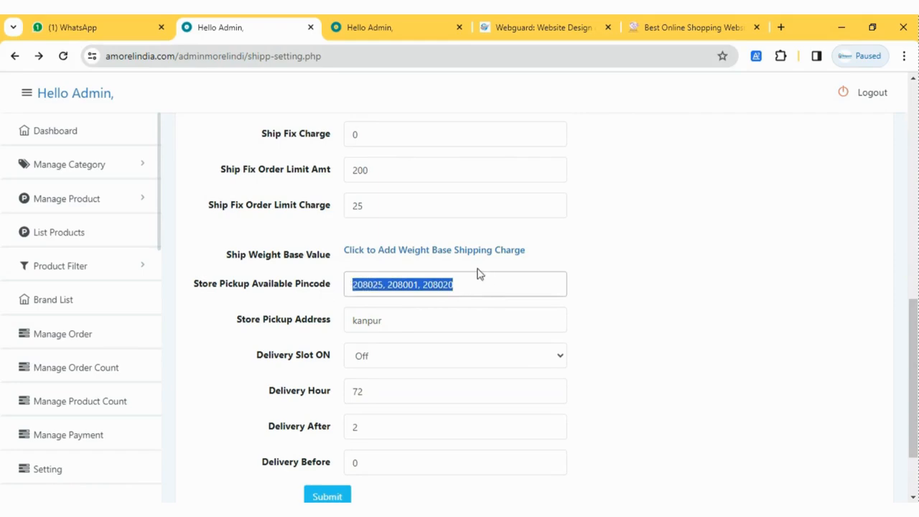
{"action": "left_click", "coordinate": [500, 285]}
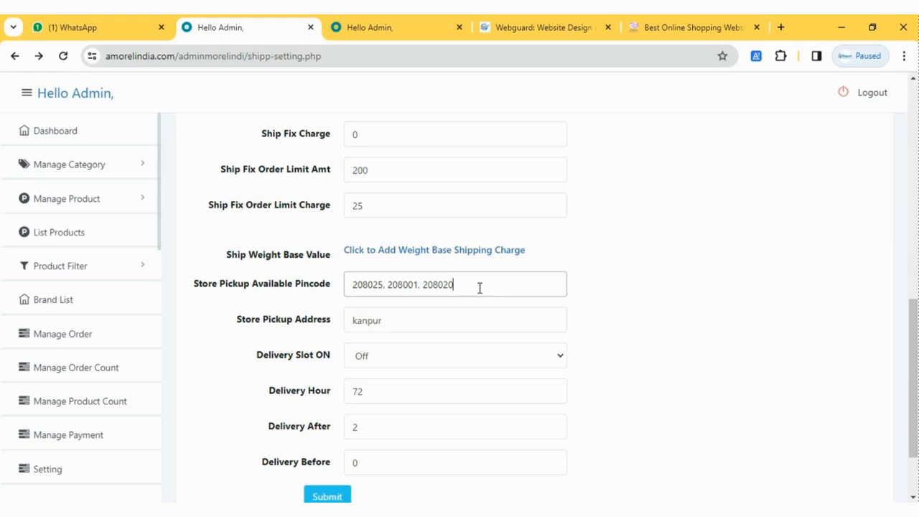
{"action": "left_click_drag", "start_coordinate": [480, 289], "coordinate": [342, 297]}
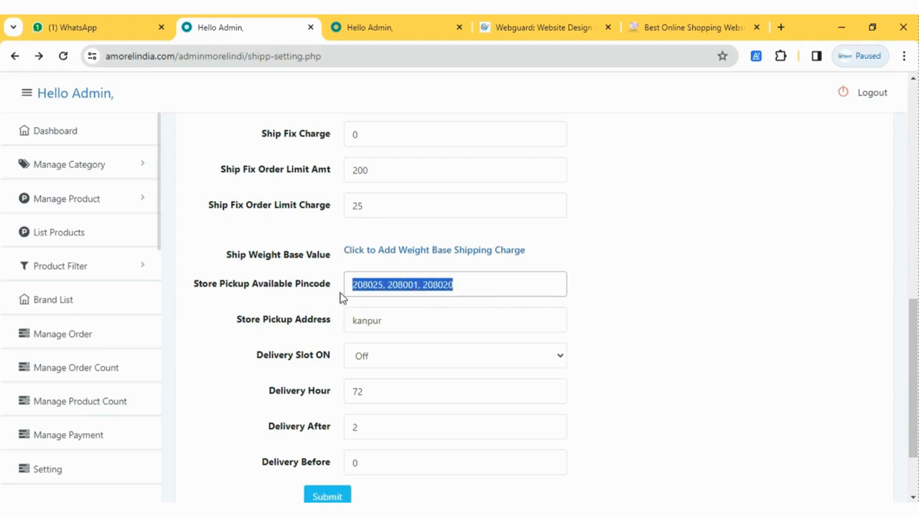
{"action": "left_click", "coordinate": [477, 292]}
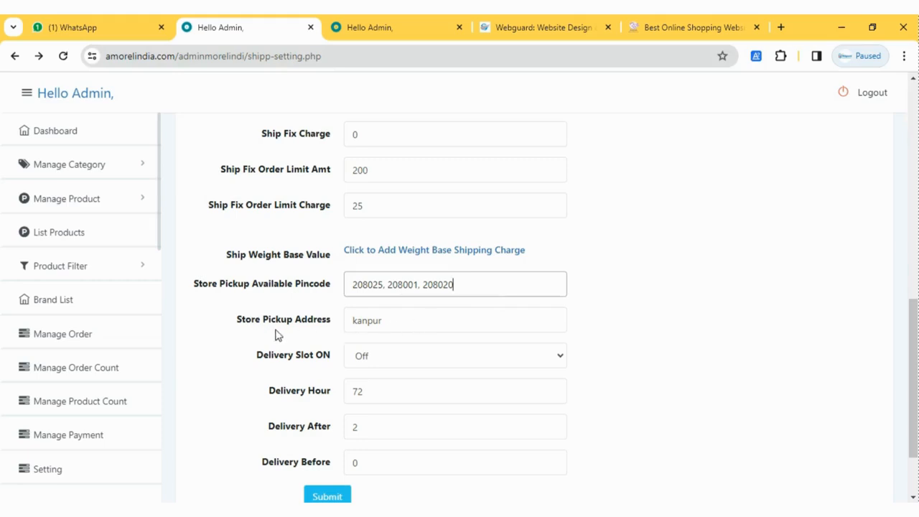
{"action": "left_click", "coordinate": [396, 326]}
{"action": "double_click", "coordinate": [431, 322]}
{"action": "left_click", "coordinate": [433, 323]}
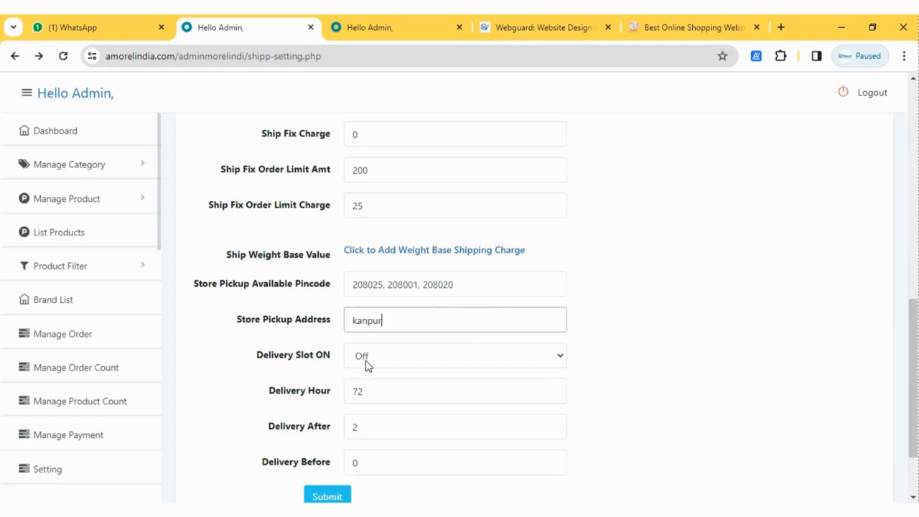
Switch the Delivery Slot ON setting to On and back to Off.
{"action": "left_click", "coordinate": [402, 366]}
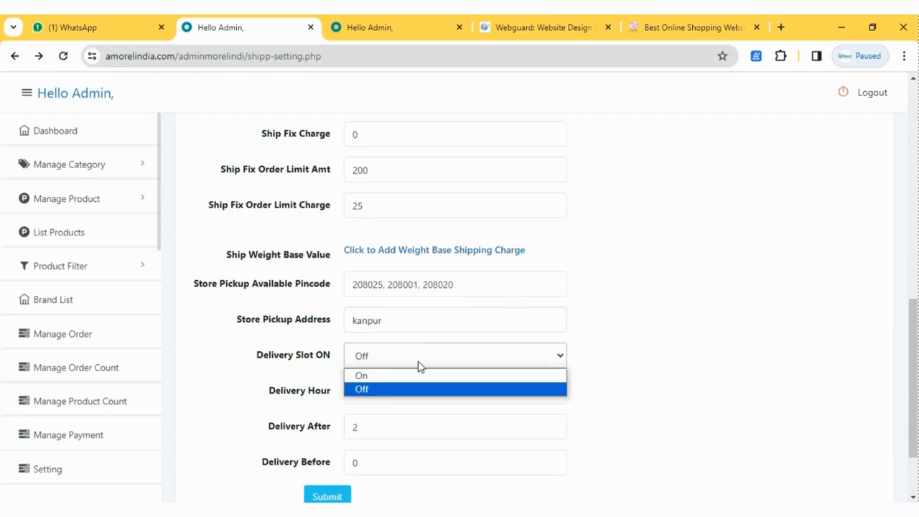
{"action": "left_click", "coordinate": [385, 377]}
{"action": "left_click", "coordinate": [403, 365]}
{"action": "left_click", "coordinate": [404, 388]}
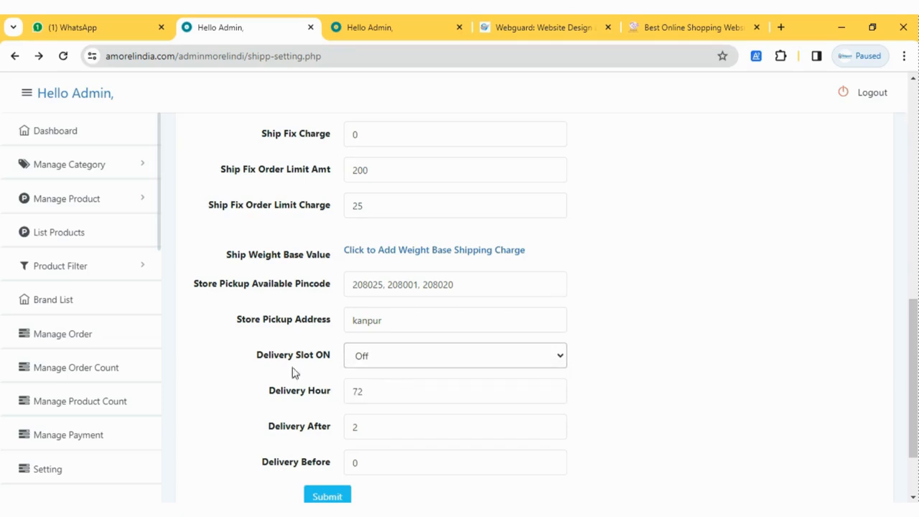
Examine the Delivery Slot ON, Delivery Hour and Delivery After settings at the end of the shipping form.
{"action": "scroll", "coordinate": [605, 342], "scroll_direction": "down", "scroll_amount": 2}
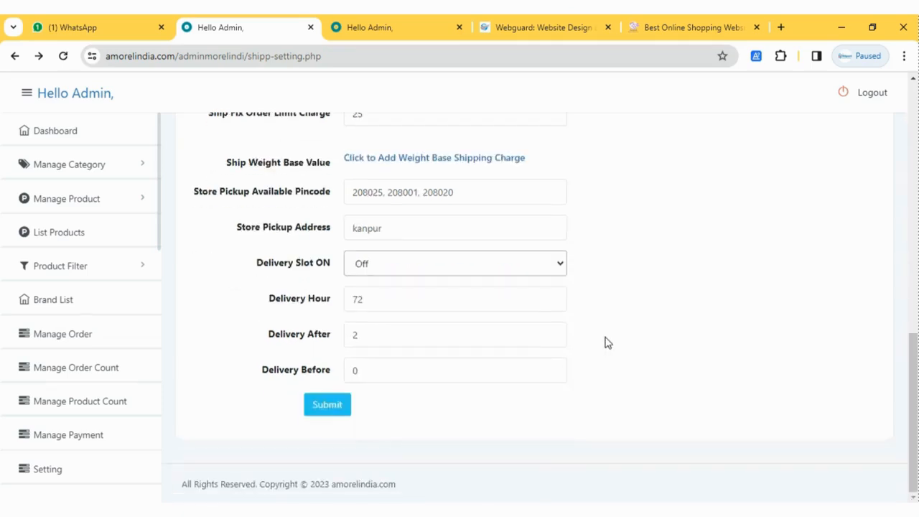
{"action": "left_click", "coordinate": [481, 267]}
{"action": "left_click", "coordinate": [482, 269]}
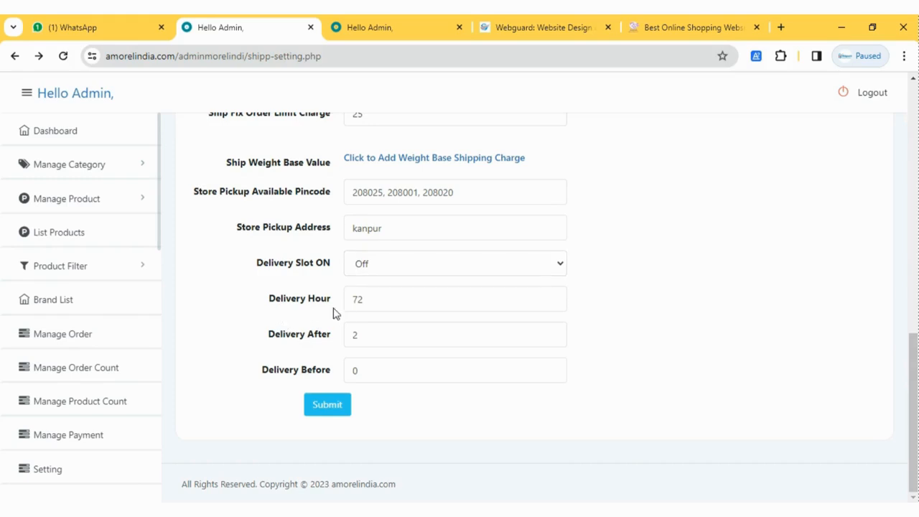
{"action": "left_click", "coordinate": [432, 304]}
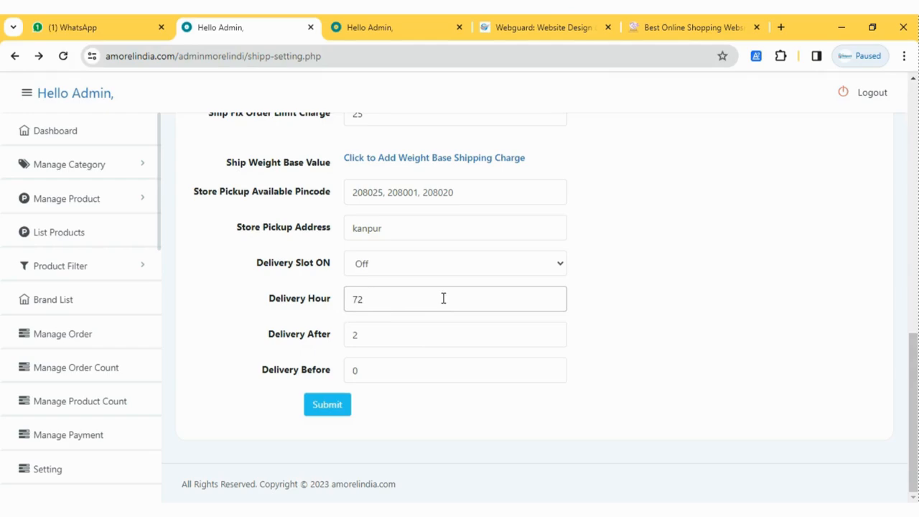
{"action": "double_click", "coordinate": [413, 330]}
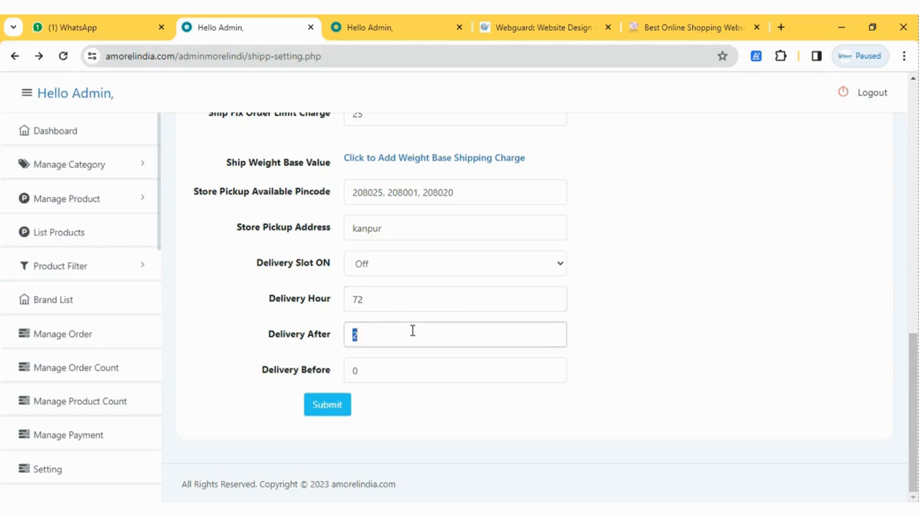
{"action": "left_click", "coordinate": [297, 363]}
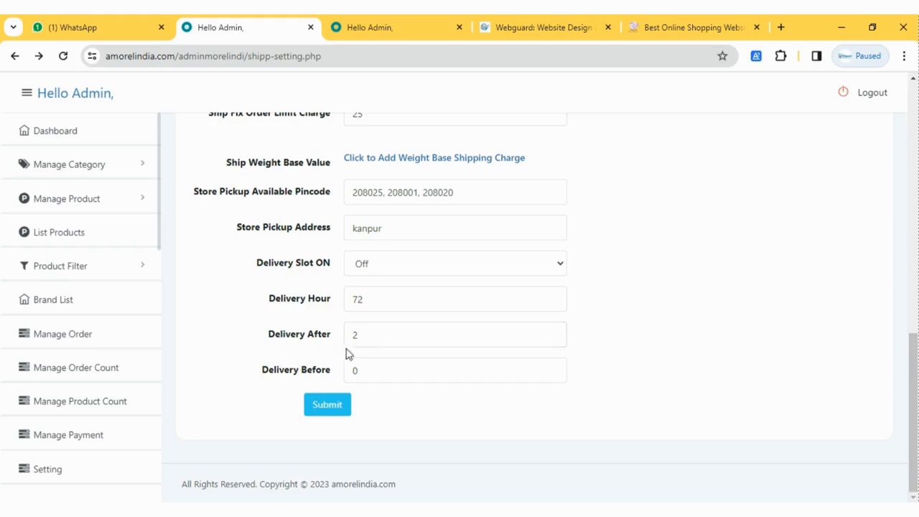
{"action": "double_click", "coordinate": [379, 340]}
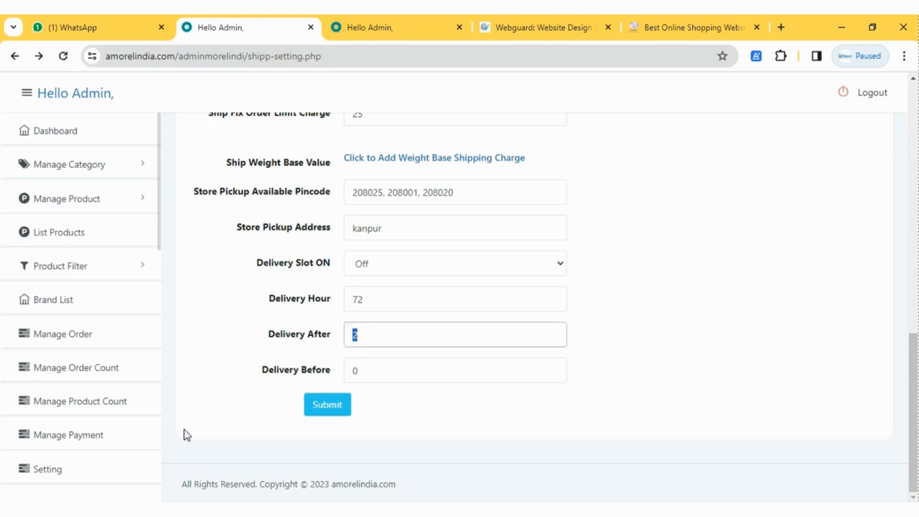
Set the Delivery Before value to 5 and check it against the Delivery After field.
{"action": "left_click", "coordinate": [311, 343]}
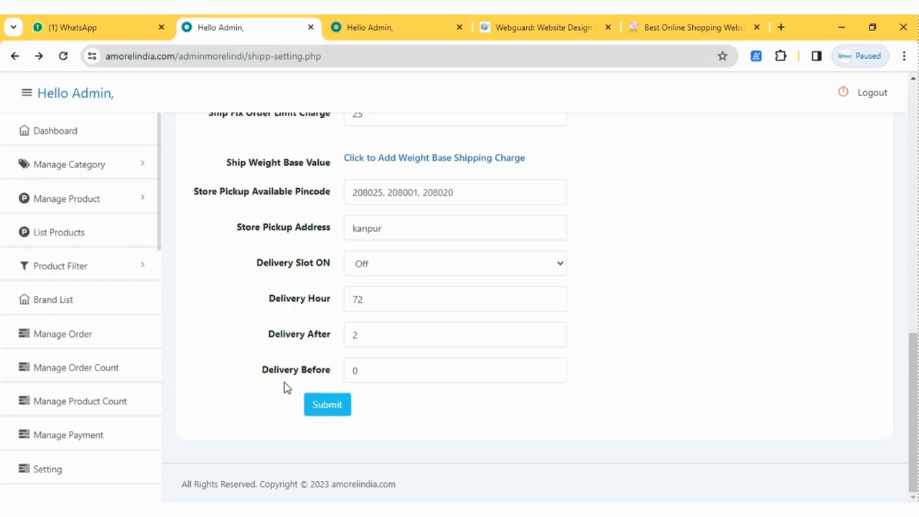
{"action": "double_click", "coordinate": [356, 370]}
{"action": "type", "text": "5"}
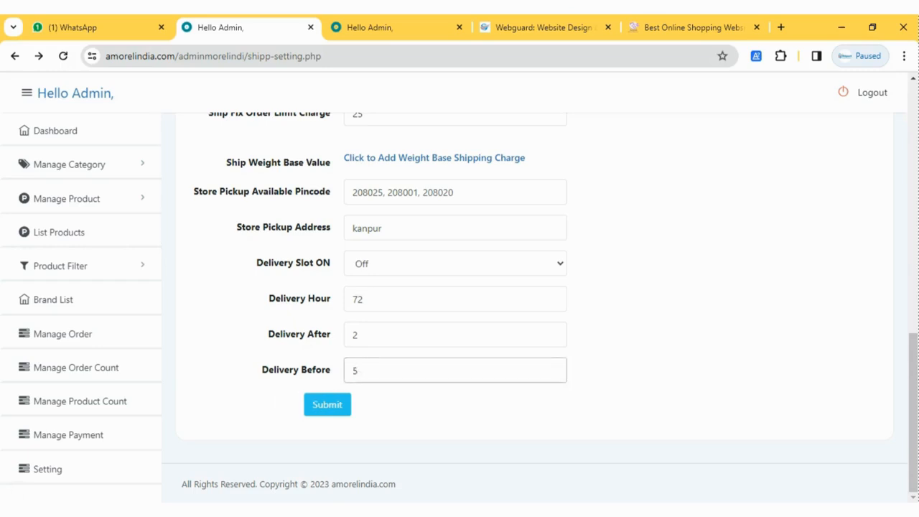
{"action": "left_click", "coordinate": [440, 339]}
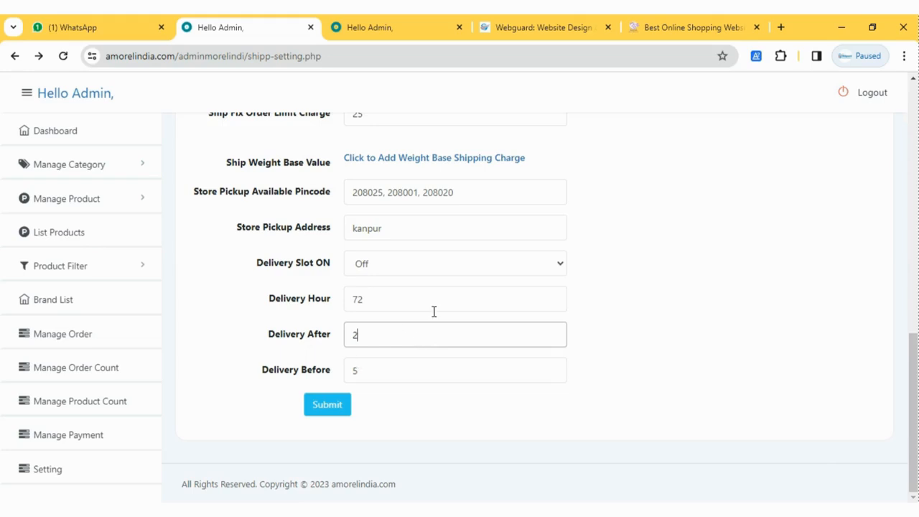
{"action": "left_click", "coordinate": [379, 378]}
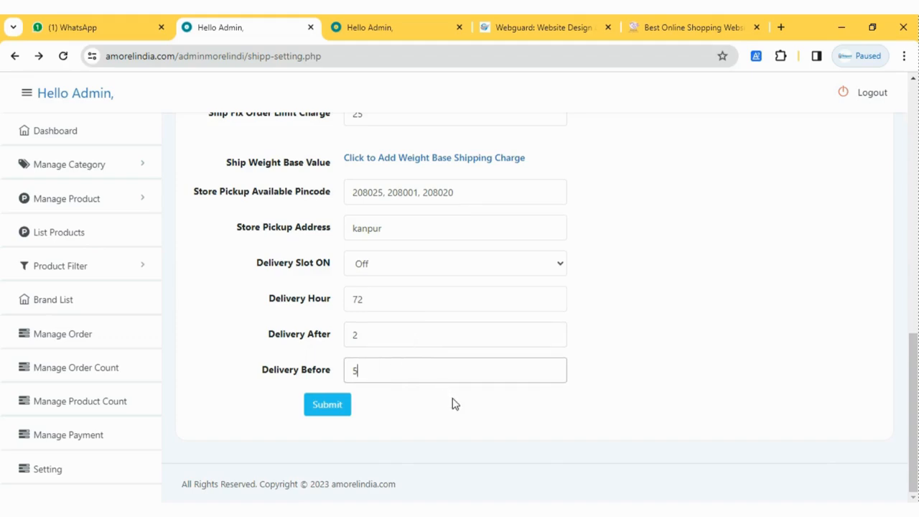
Review the whole shipping settings form once more and submit it.
{"action": "scroll", "coordinate": [454, 404], "scroll_direction": "up", "scroll_amount": 1}
{"action": "scroll", "coordinate": [454, 405], "scroll_direction": "up", "scroll_amount": 10}
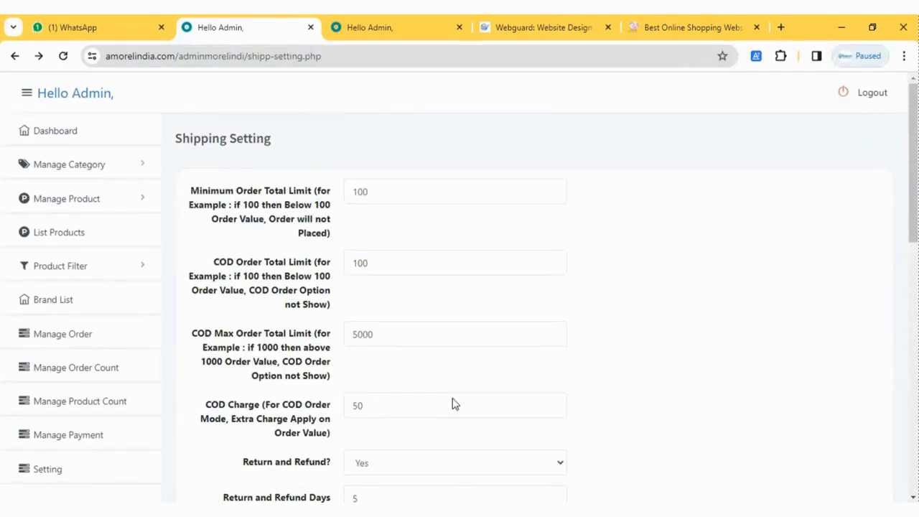
{"action": "scroll", "coordinate": [454, 403], "scroll_direction": "down", "scroll_amount": 15}
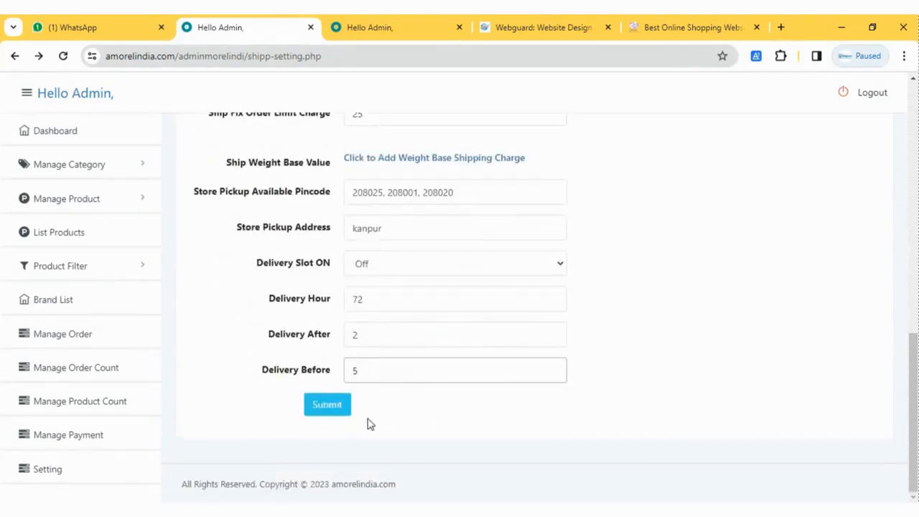
{"action": "left_click", "coordinate": [331, 407]}
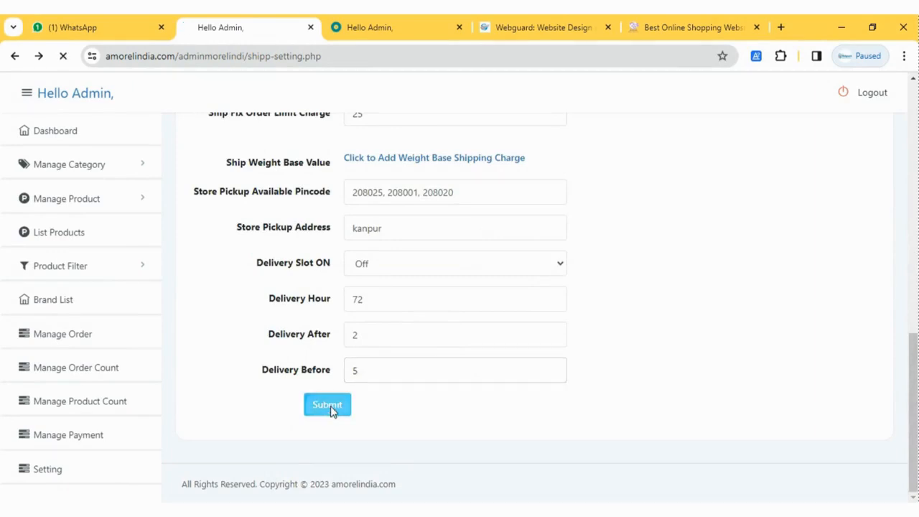